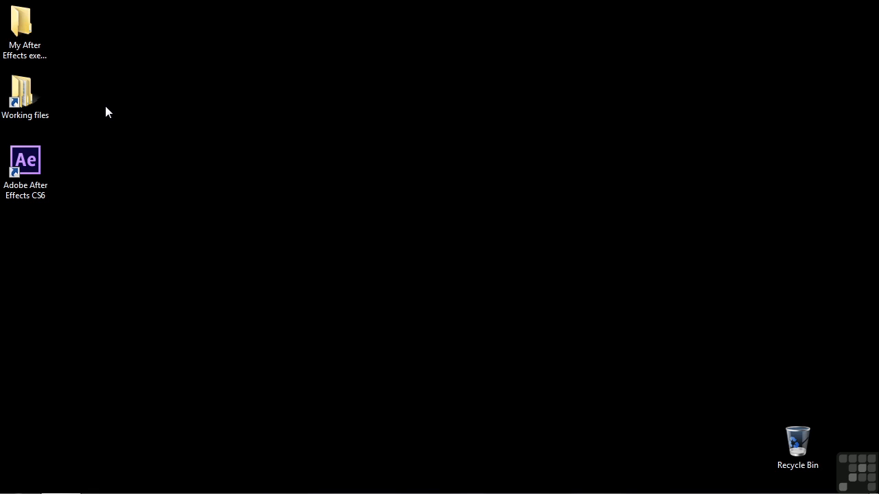
Step: Open the project 1403-precomp-nesting.aep from the After Effects projects folder inside Working files
double_click(28, 103)
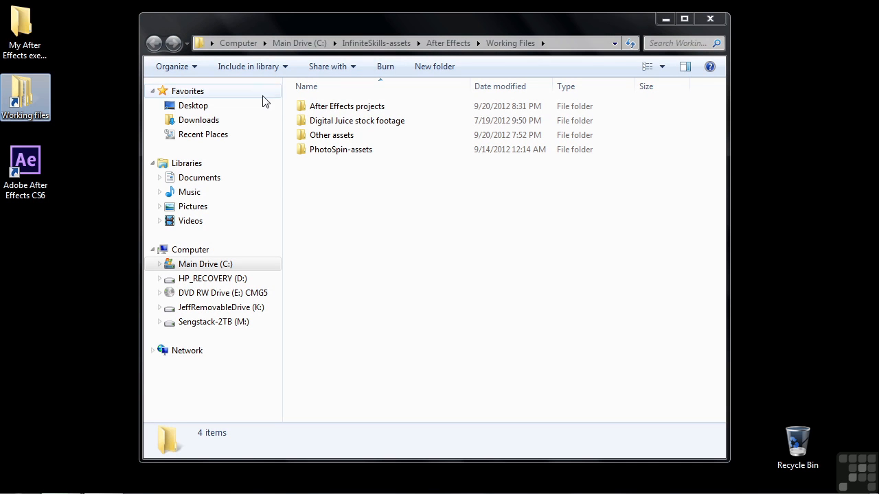
double_click(306, 109)
scroll(368, 332, "down", 7)
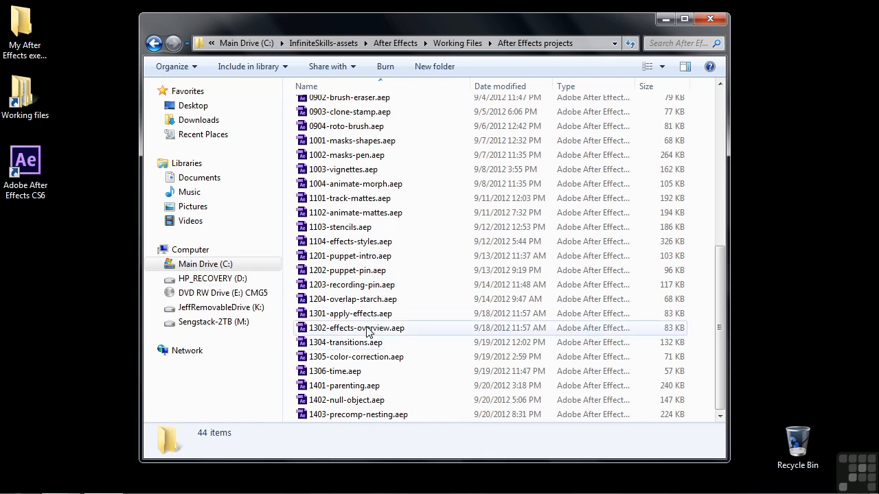
double_click(344, 416)
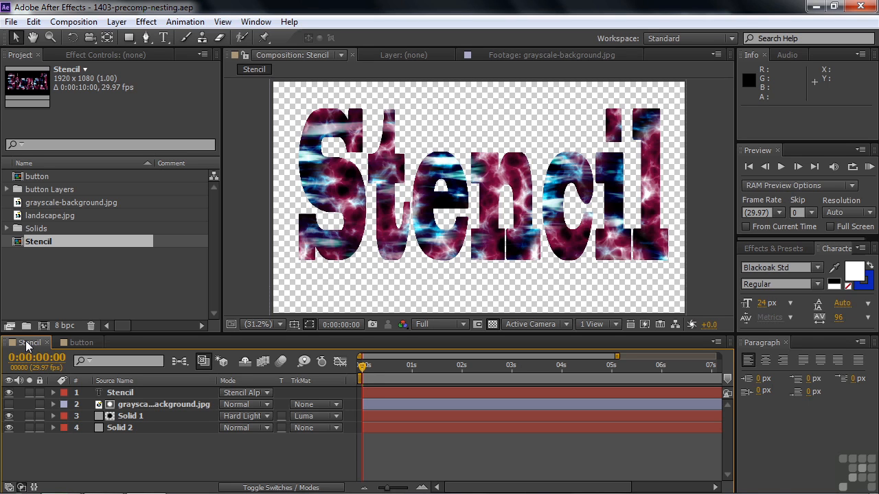
Step: Solo the Solid 2 and Solid 1 layers in turn to view each one alone
left_click(29, 427)
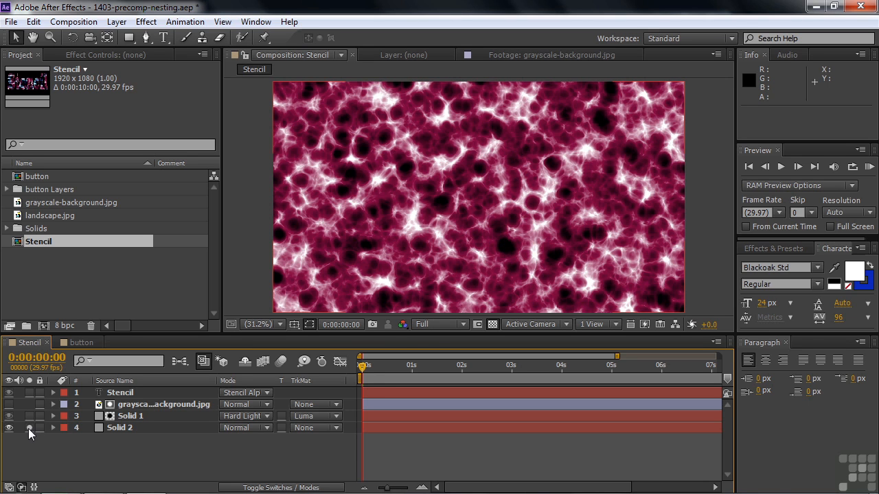
left_click(28, 428)
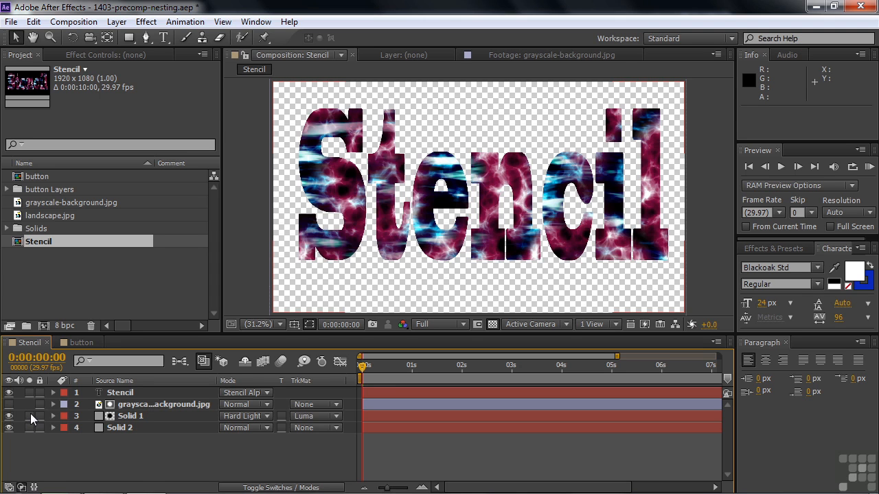
left_click(29, 416)
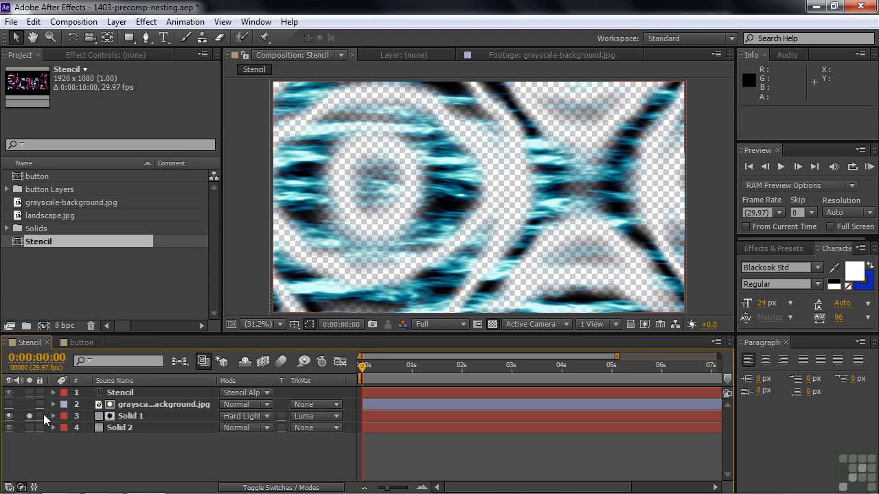
Step: Remove the track matte from Solid 1 and restore its Luma Matte from grayscale-background.jpg
left_click(338, 417)
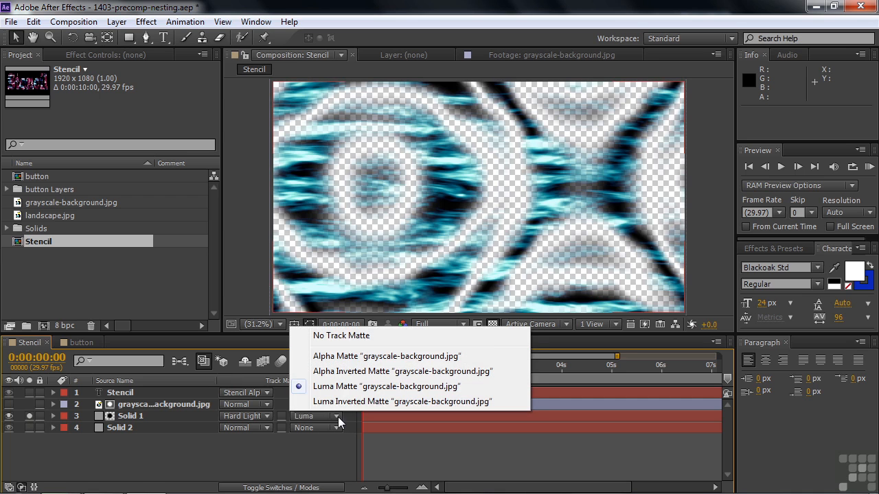
left_click(347, 337)
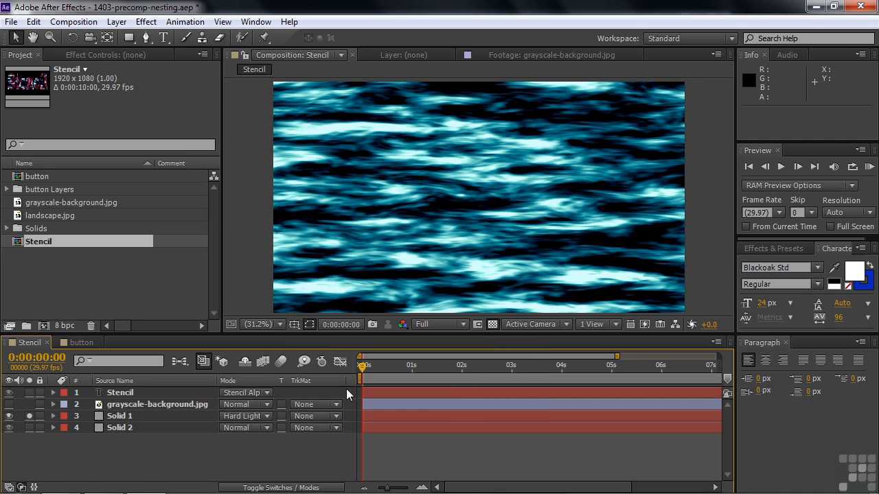
left_click(336, 416)
left_click(343, 387)
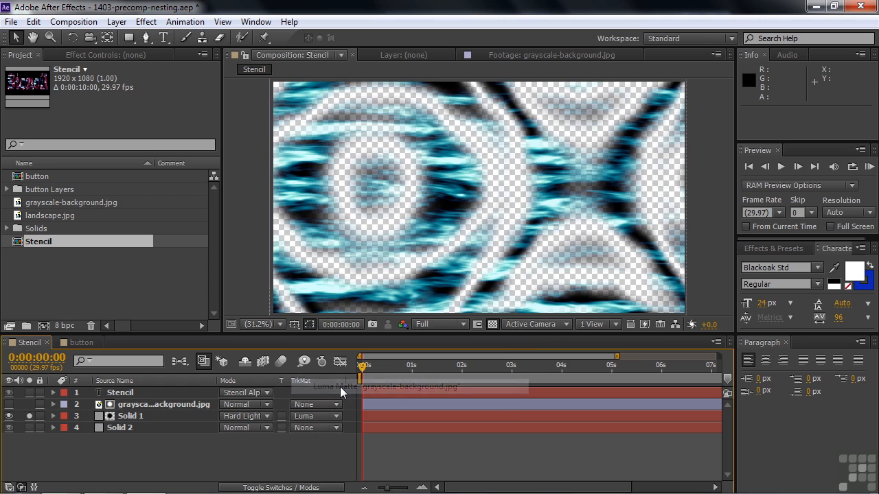
Step: View the grayscale-background.jpg matte layer on its own and return to the Stencil composition view
double_click(127, 406)
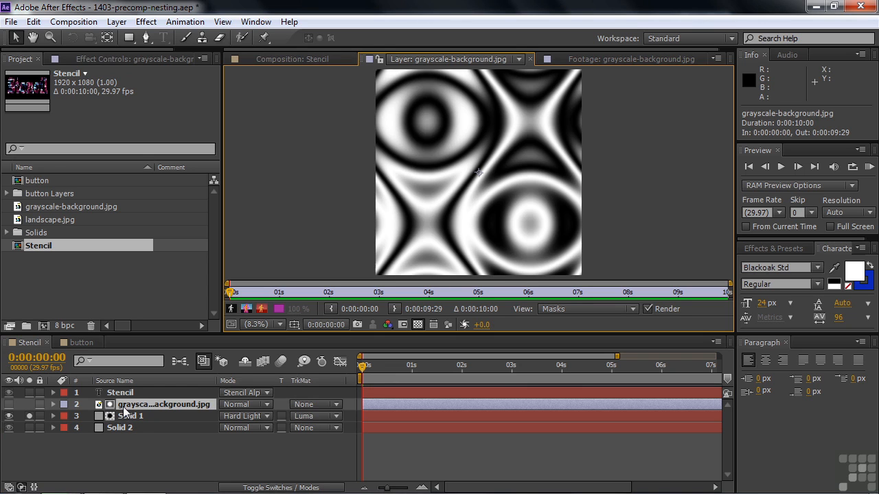
left_click(315, 59)
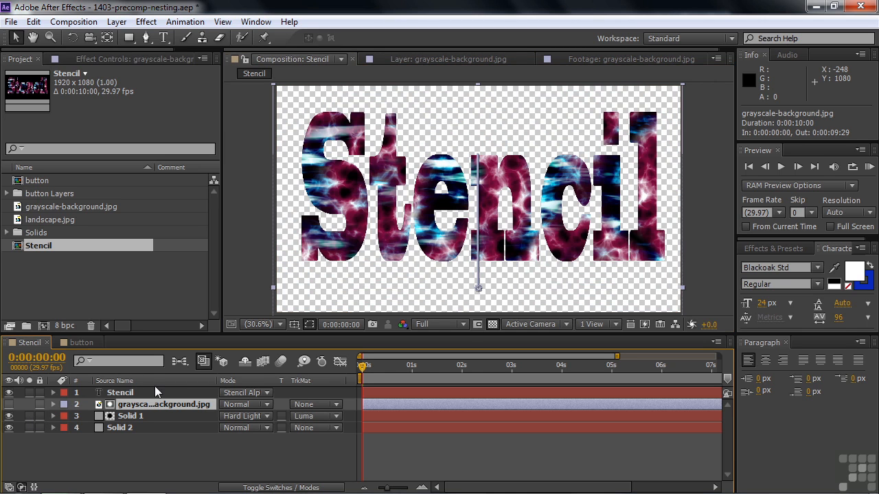
Step: Try the Normal blending mode on the Stencil text layer and undo it
left_click(268, 393)
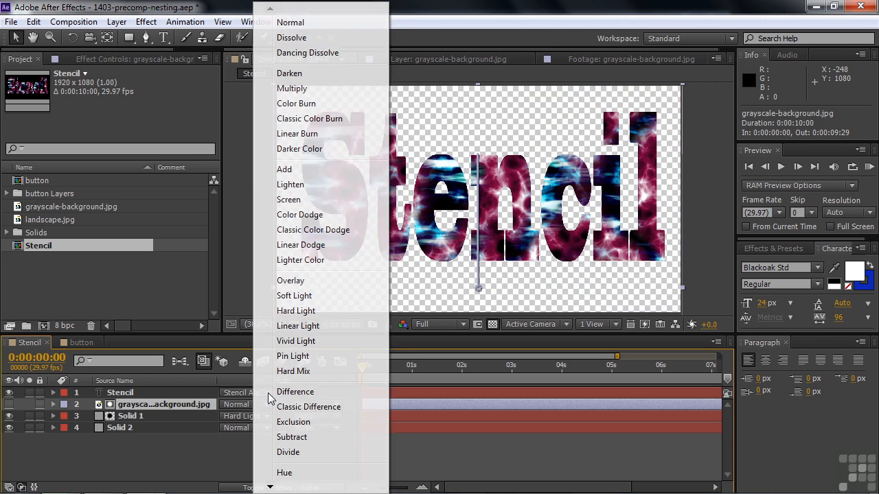
left_click(290, 25)
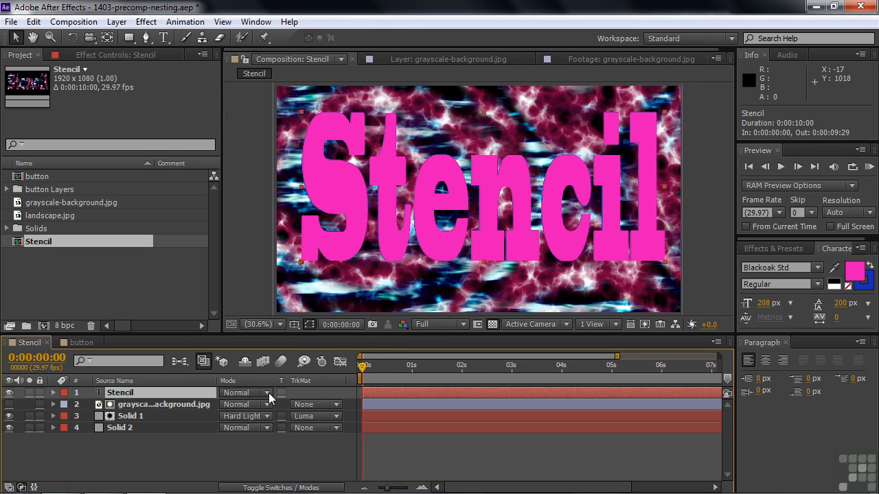
key("ctrl+z")
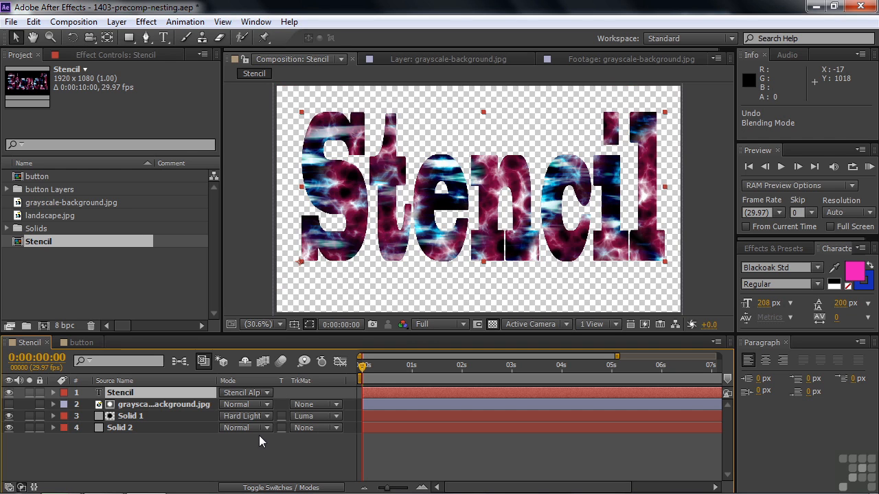
Step: Try a Drop Shadow layer style on the Stencil text layer and undo it
right_click(133, 394)
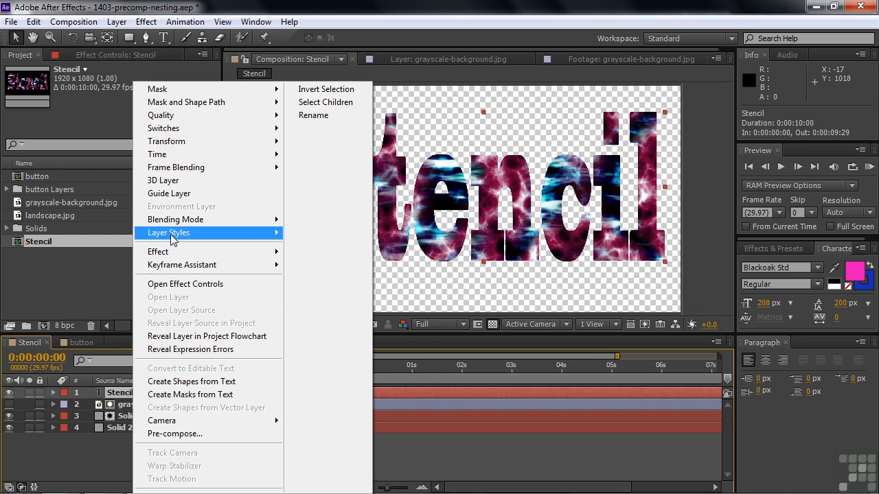
mouse_move(173, 237)
left_click(295, 284)
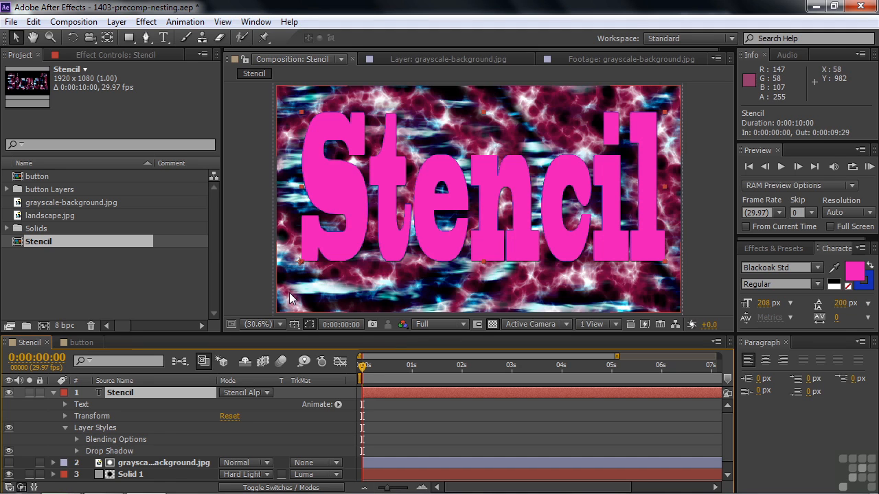
key("ctrl+z")
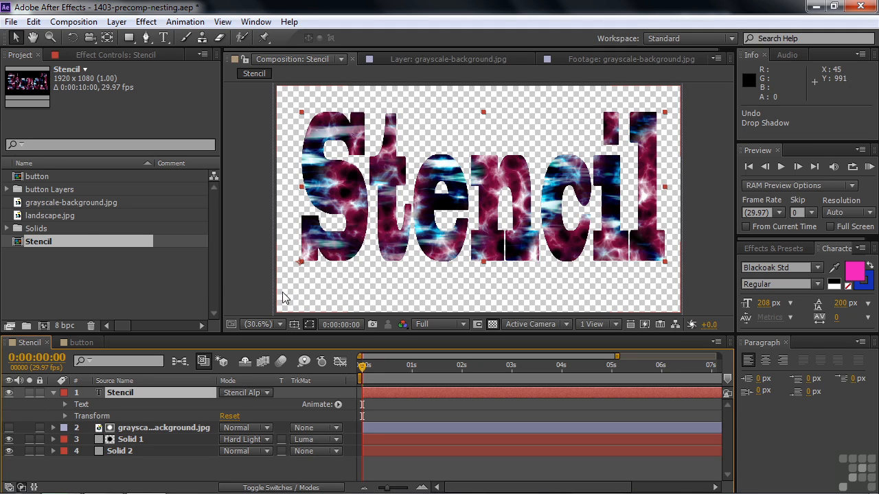
Step: Try nesting the Stencil composition inside a new composition, undo that and return to the Stencil timeline
left_click_drag(19, 246, 44, 324)
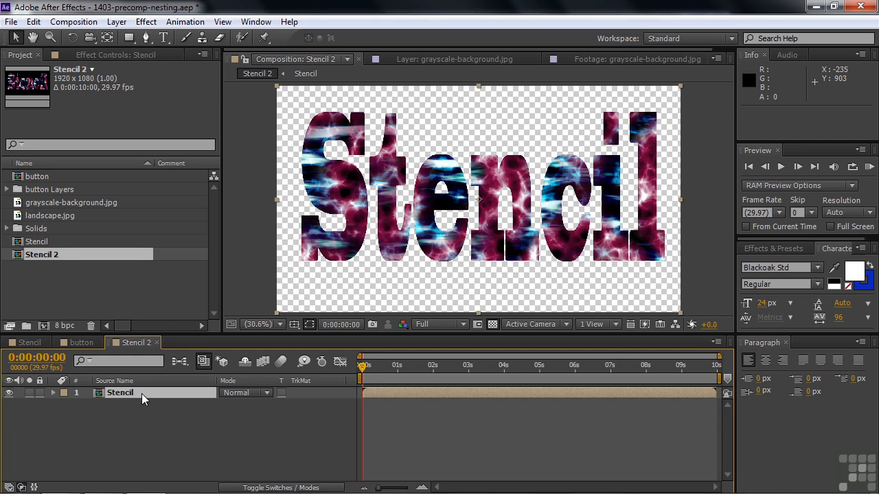
key("ctrl+z")
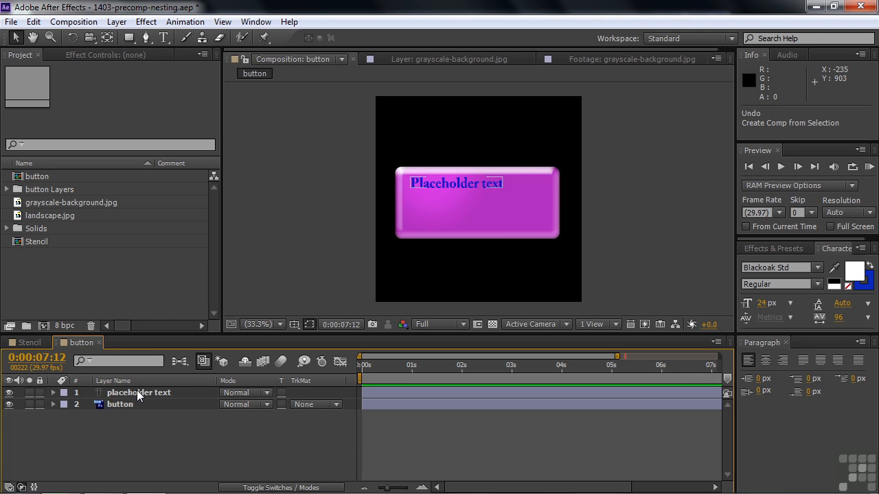
left_click(26, 343)
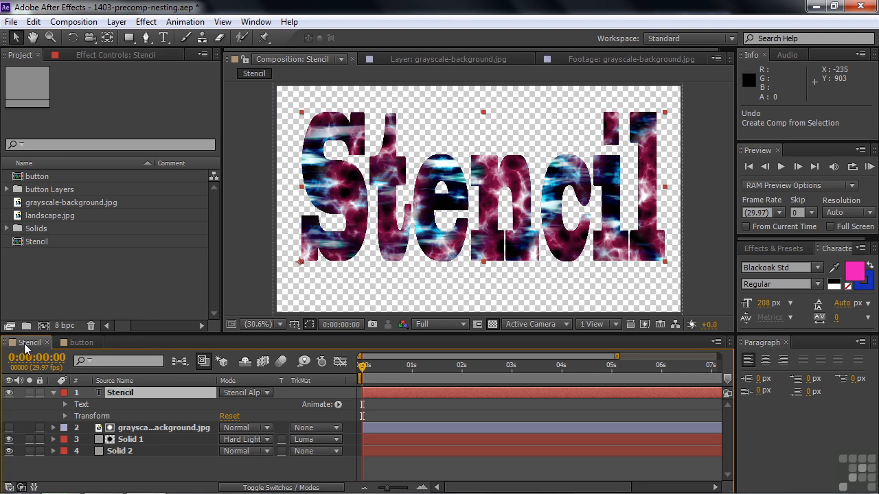
Step: Pre-compose all four layers of the Stencil composition into "Stencil precomp", moving all attributes into the new composition
left_click(53, 392)
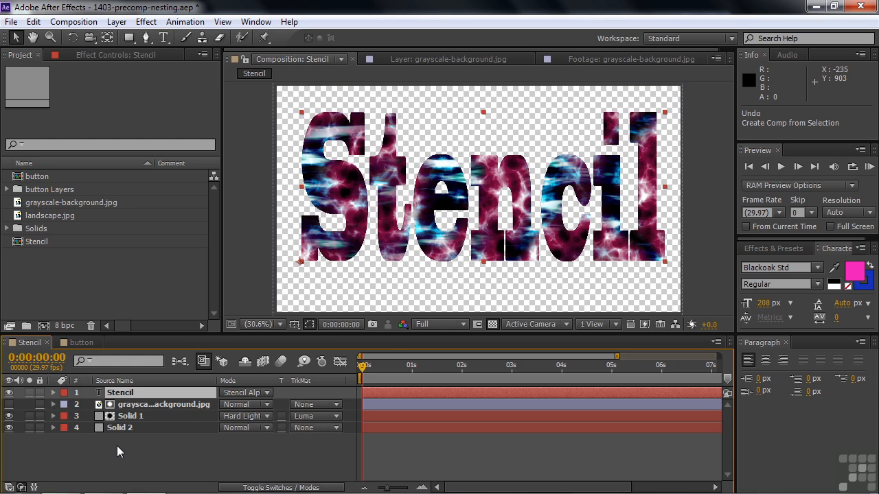
left_click_drag(119, 447, 77, 390)
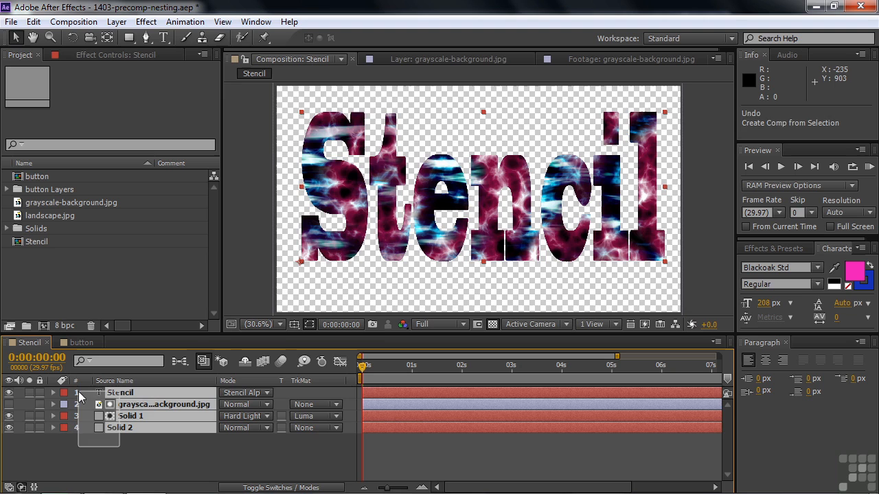
right_click(144, 404)
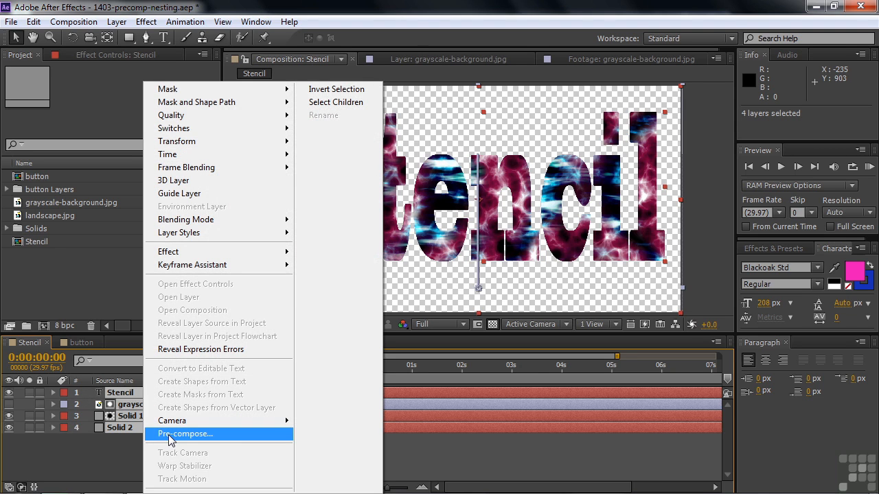
left_click(204, 436)
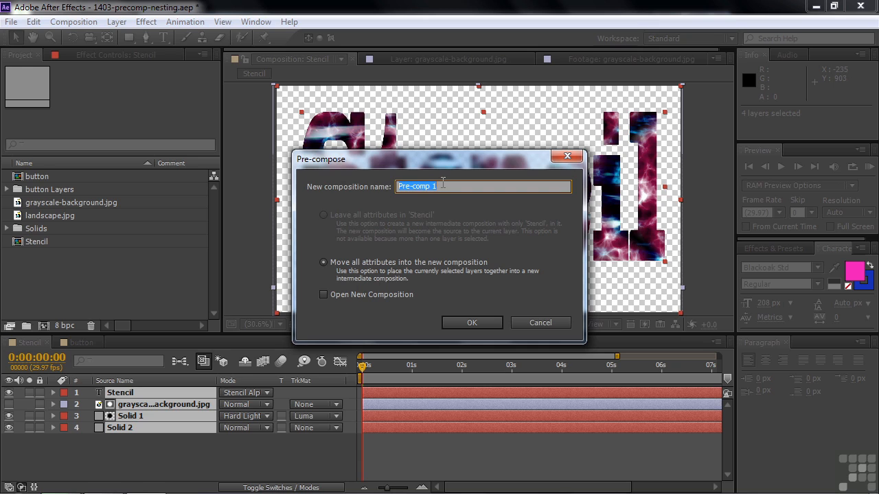
type("Stencil precomp")
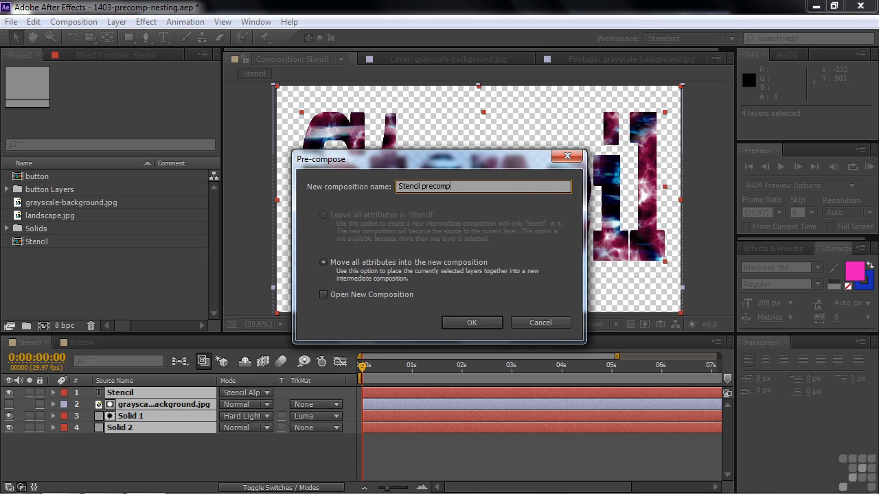
left_click(485, 324)
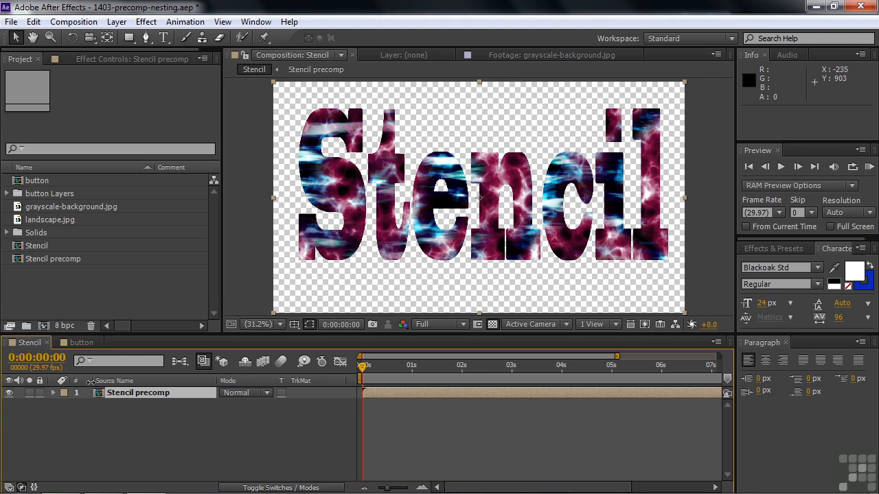
Step: Open Stencil precomp to examine its layers and return to the Stencil composition
double_click(16, 263)
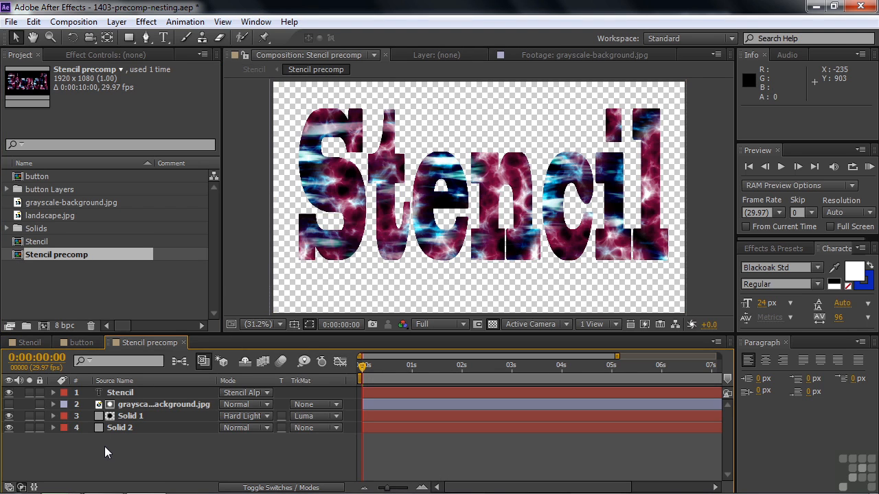
double_click(24, 247)
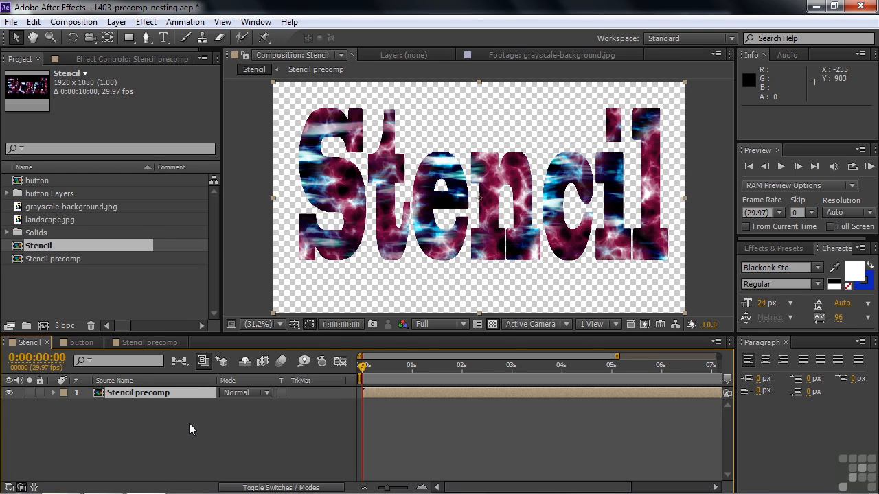
Step: Add Drop Shadow and Bevel and Emboss layer styles to the Stencil precomp layer
right_click(103, 392)
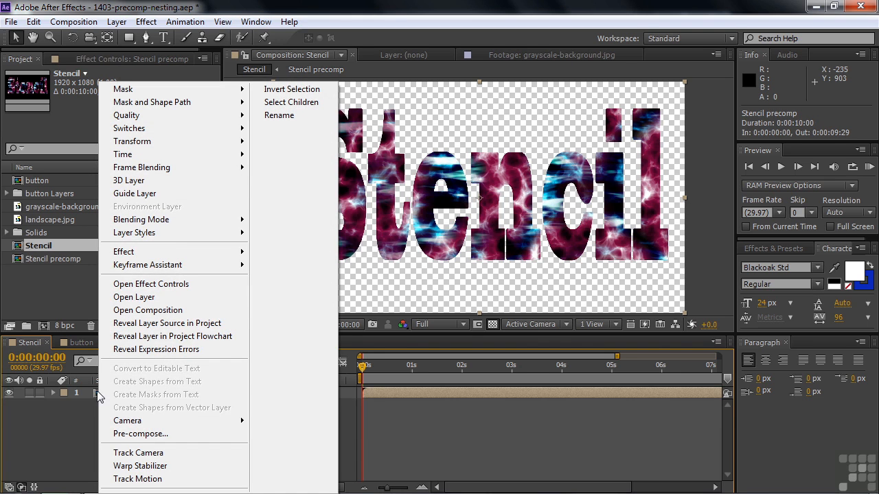
mouse_move(138, 233)
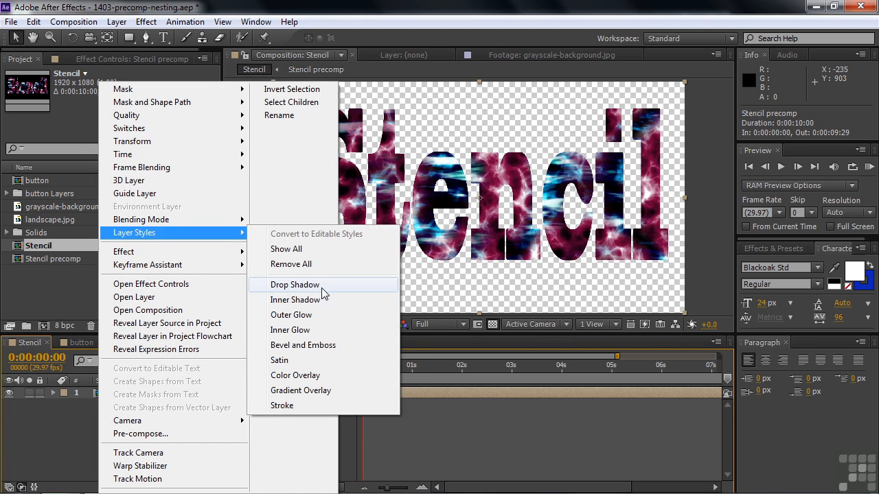
left_click(322, 287)
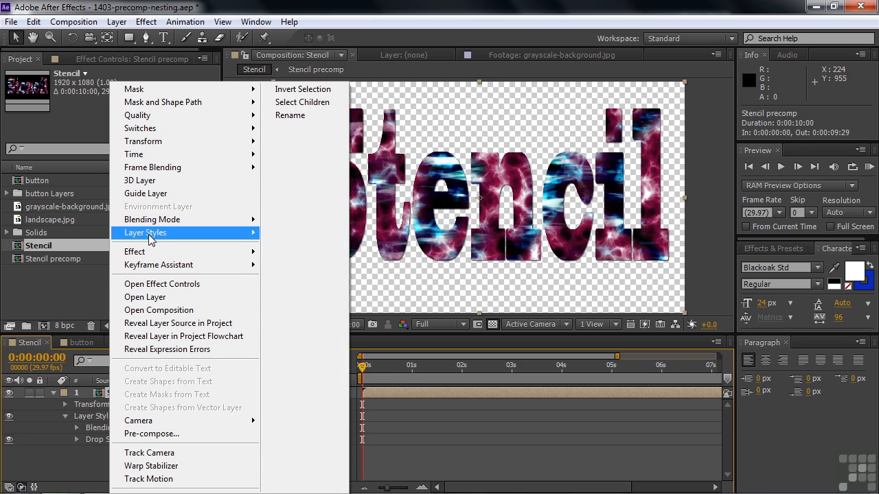
mouse_move(256, 234)
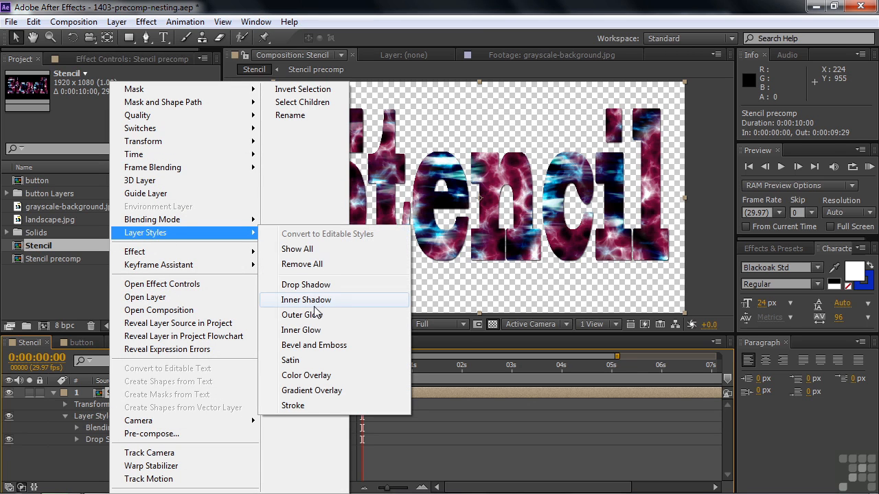
left_click(314, 346)
Step: Set the Drop Shadow distance of the Stencil precomp layer to 21.0 and collapse the shadow's settings
left_click(79, 440)
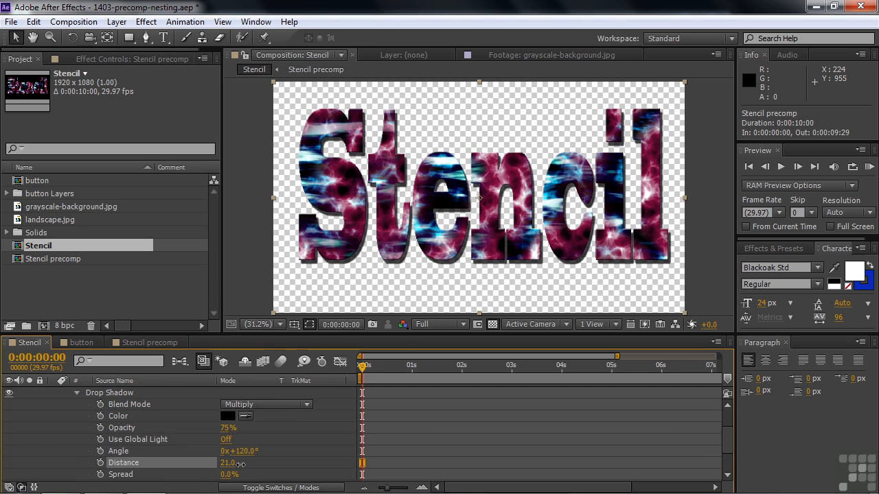
left_click(76, 392)
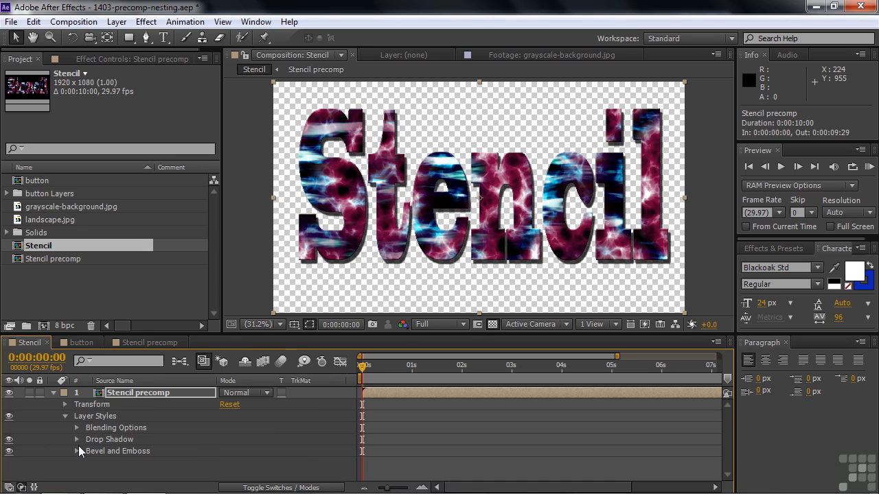
Step: Set the Bevel and Emboss size of the Stencil precomp layer to 44.0 and collapse the layer's properties
left_click(75, 451)
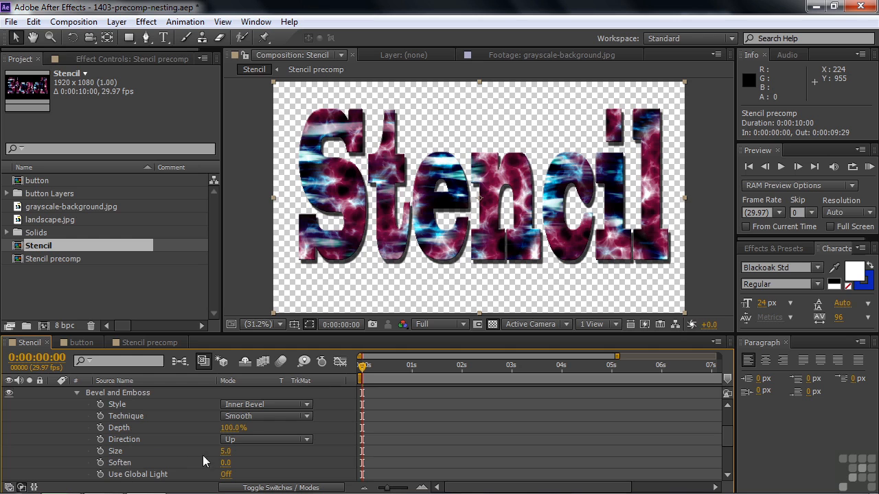
left_click_drag(225, 451, 253, 451)
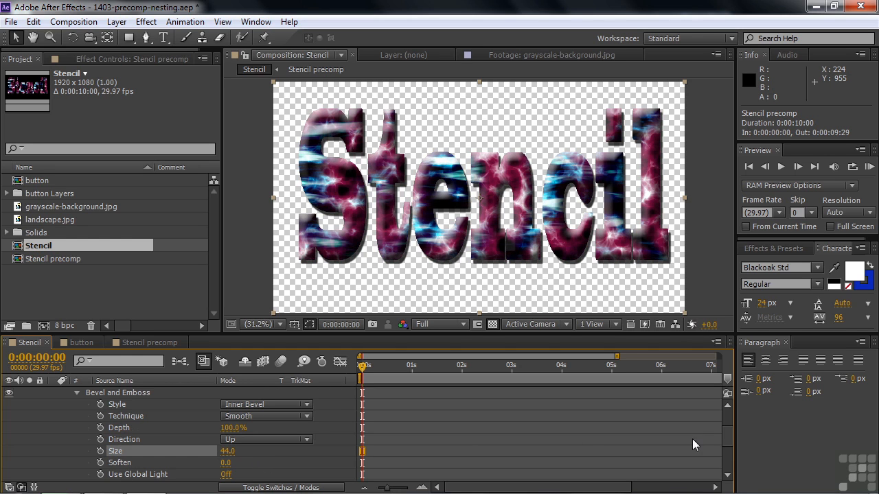
left_click_drag(729, 437, 718, 408)
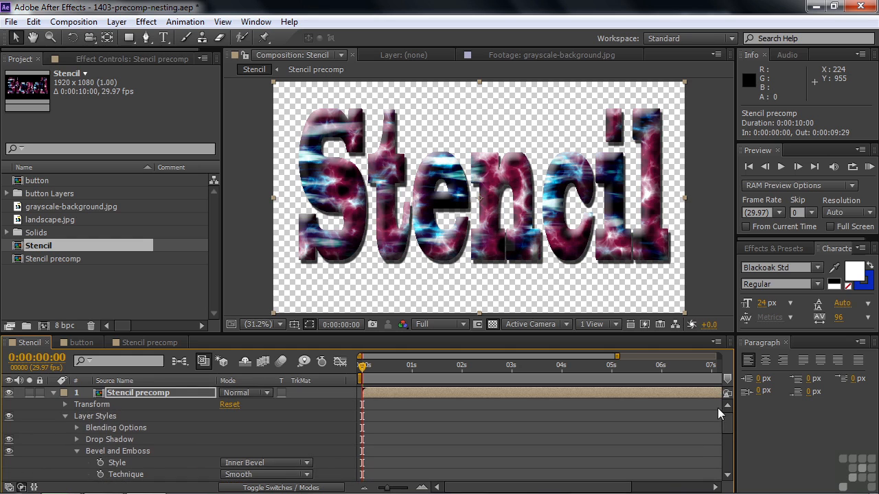
left_click(41, 427)
left_click(53, 393)
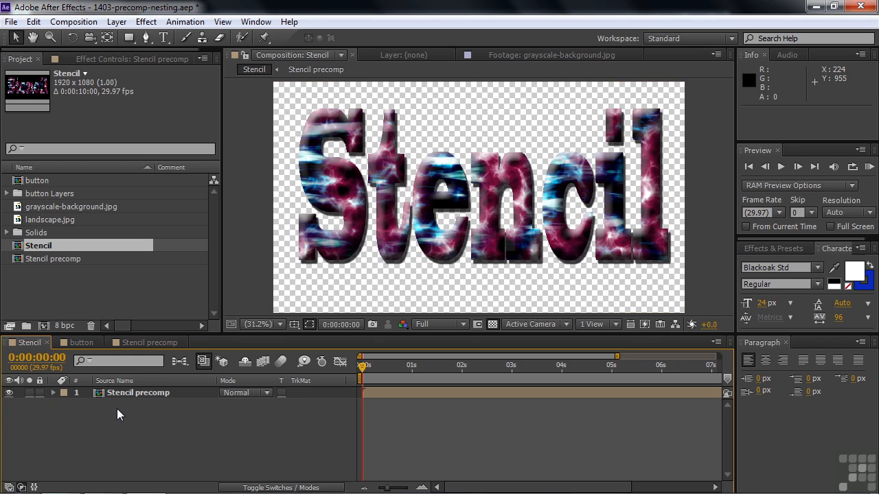
Step: Browse the animation presets in Adobe Bridge, apply Silk.ffx from the Backgrounds folder, and place the resulting solid beneath the Stencil precomp layer
left_click(758, 249)
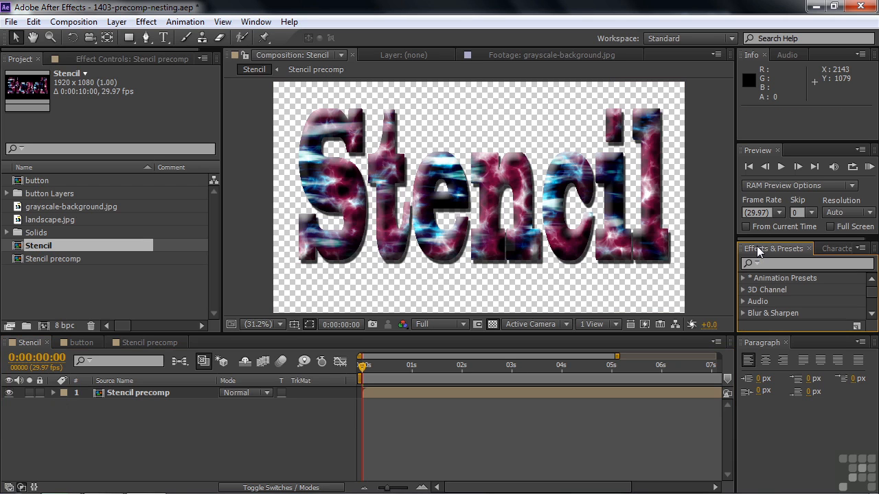
left_click(862, 248)
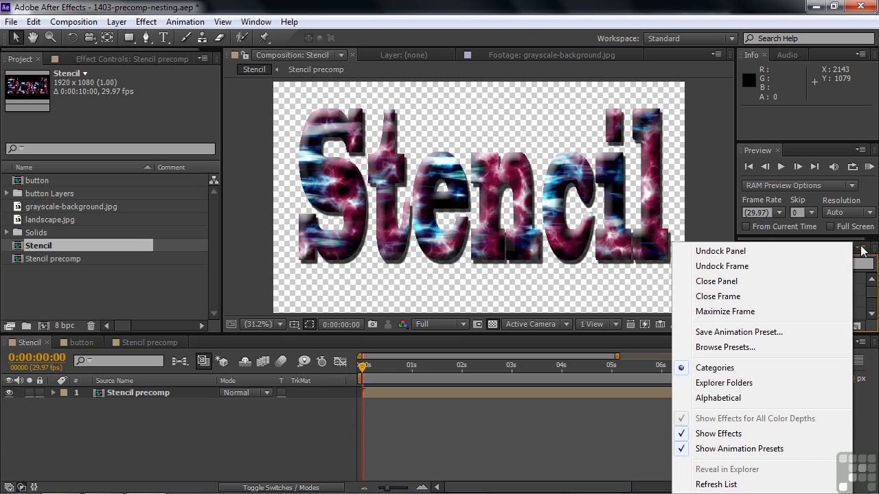
left_click(775, 347)
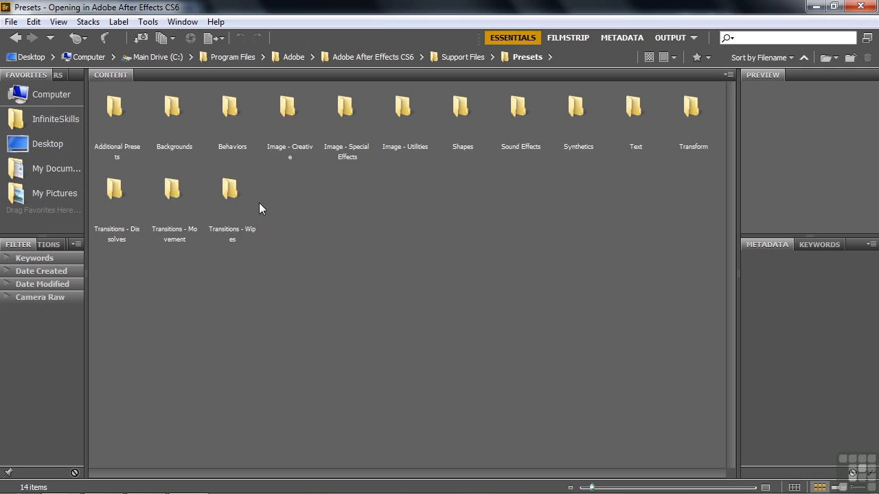
double_click(168, 114)
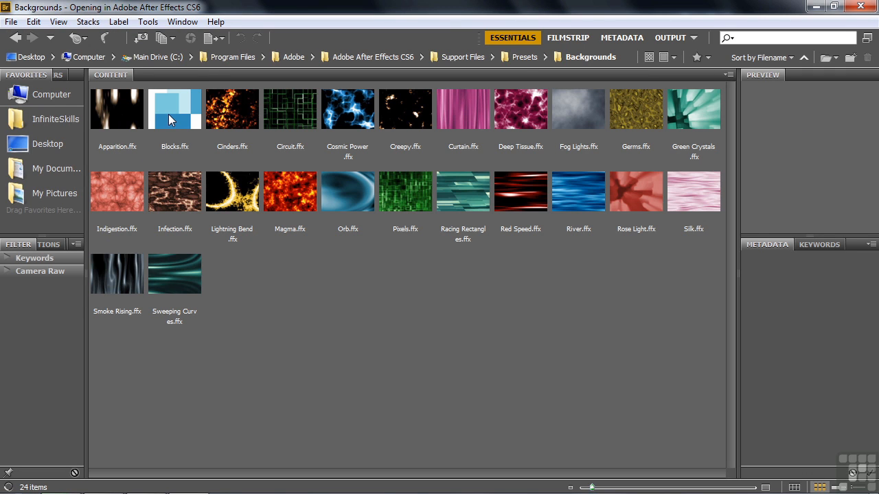
left_click(688, 194)
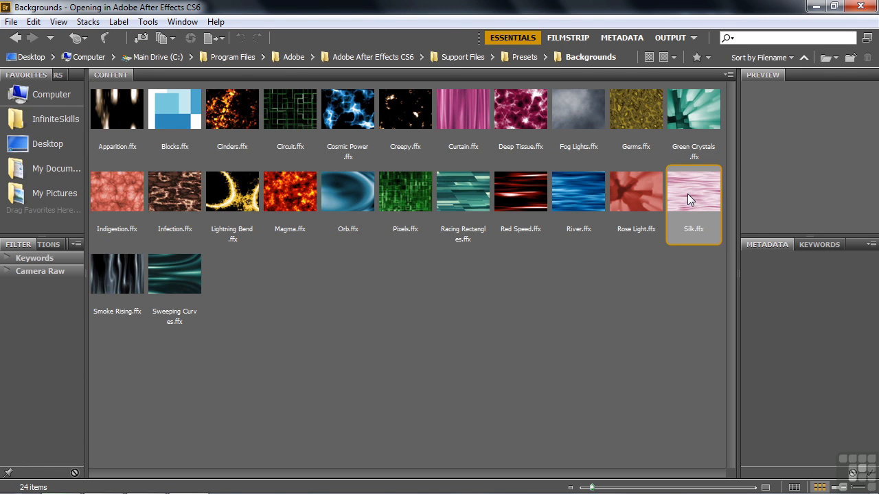
double_click(687, 194)
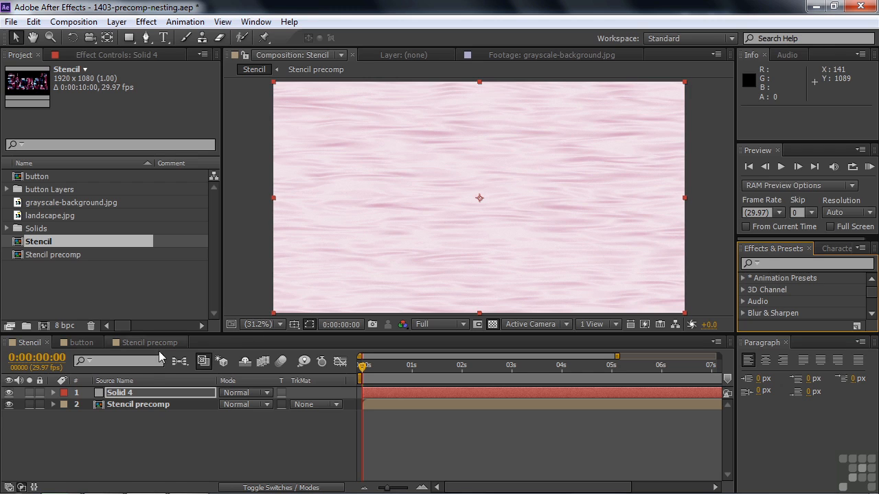
left_click_drag(109, 396, 99, 417)
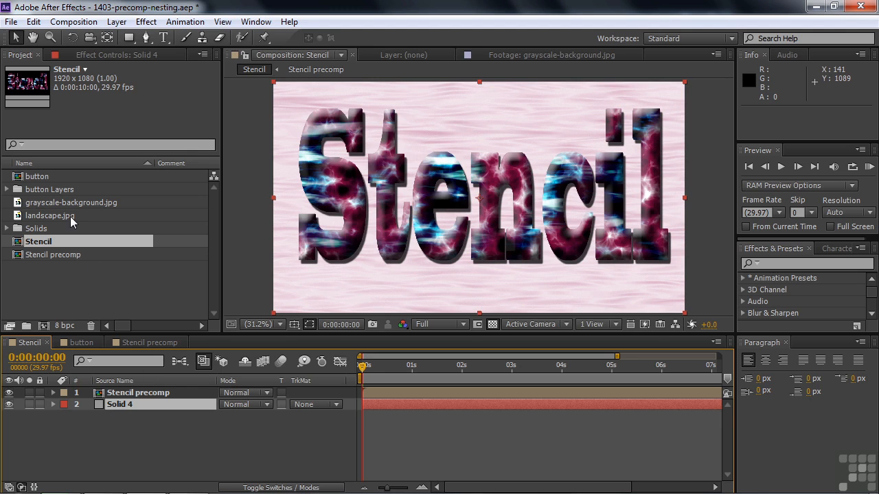
Step: Open the button composition and the landscape.jpg footage to examine their contents
left_click(18, 176)
double_click(18, 177)
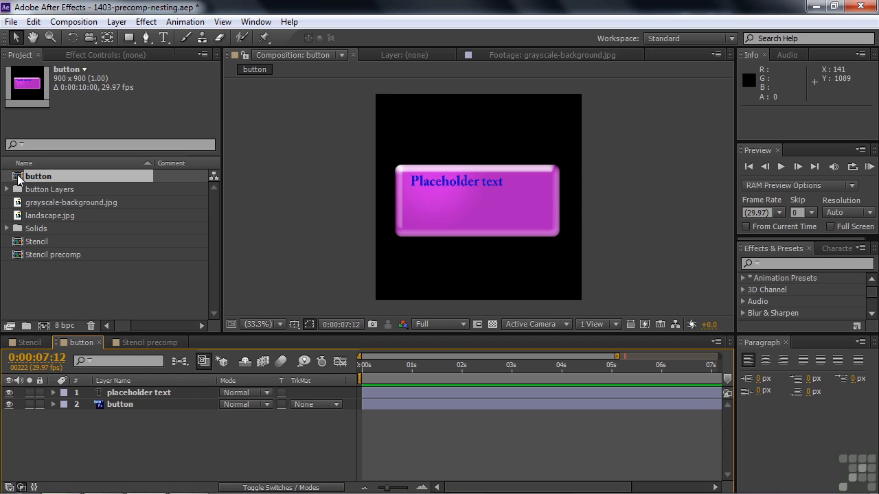
left_click(108, 393)
left_click(412, 226)
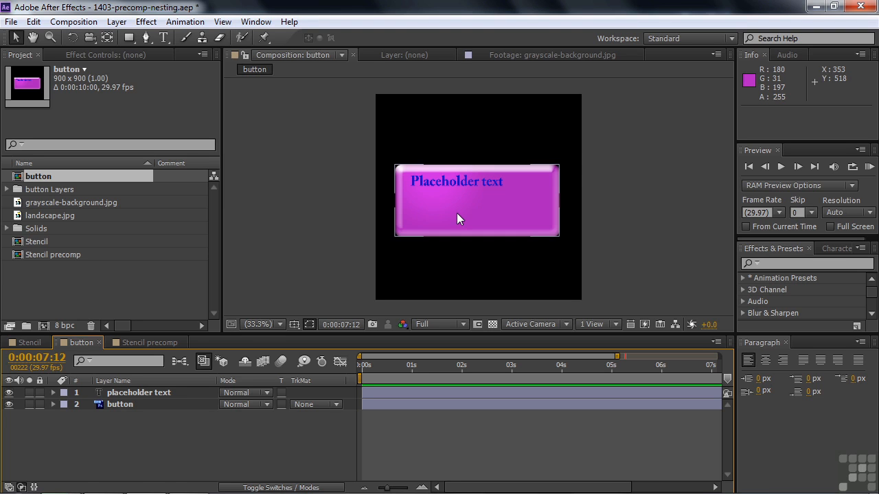
left_click(17, 217)
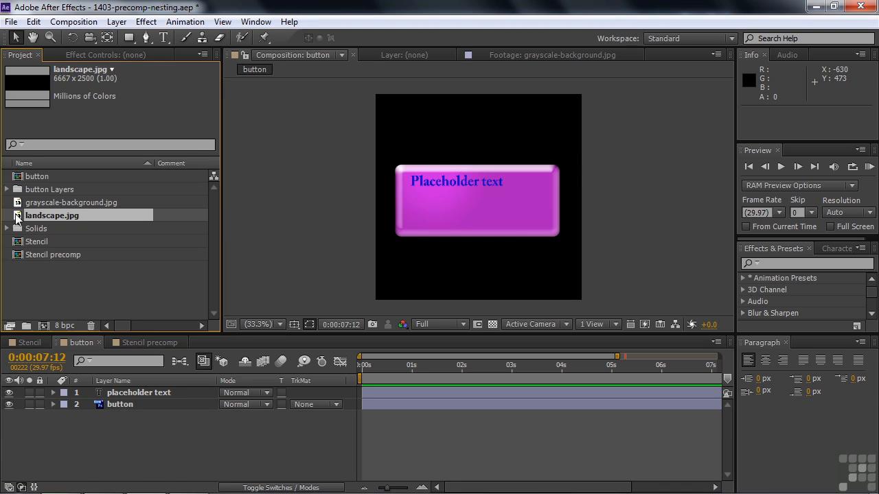
double_click(17, 217)
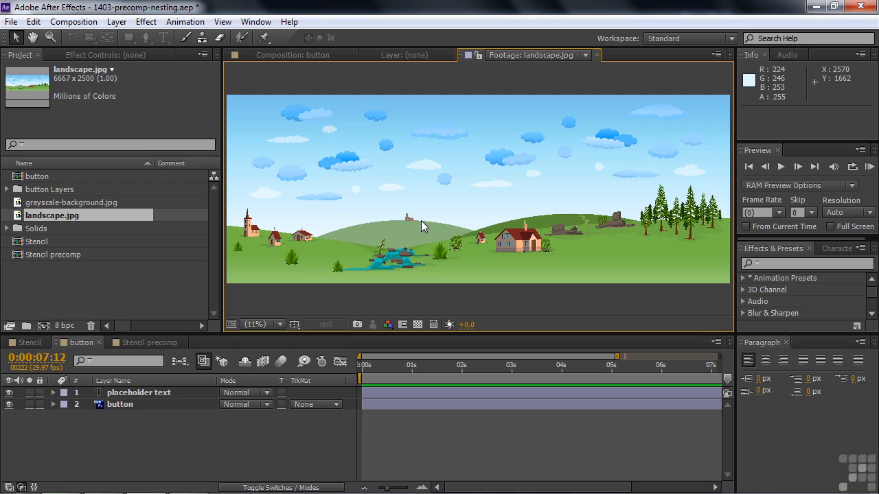
Step: Replace the placeholder text in the button composition with "Locations"
double_click(19, 180)
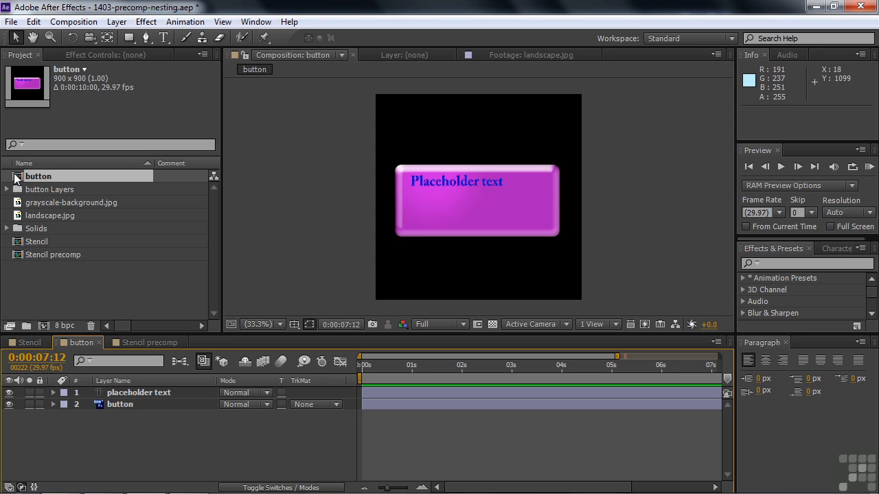
double_click(447, 181)
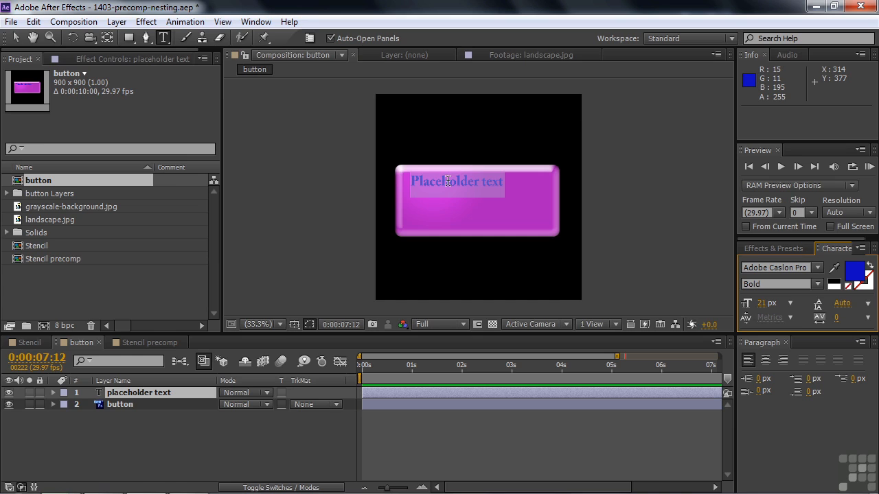
type("Locations")
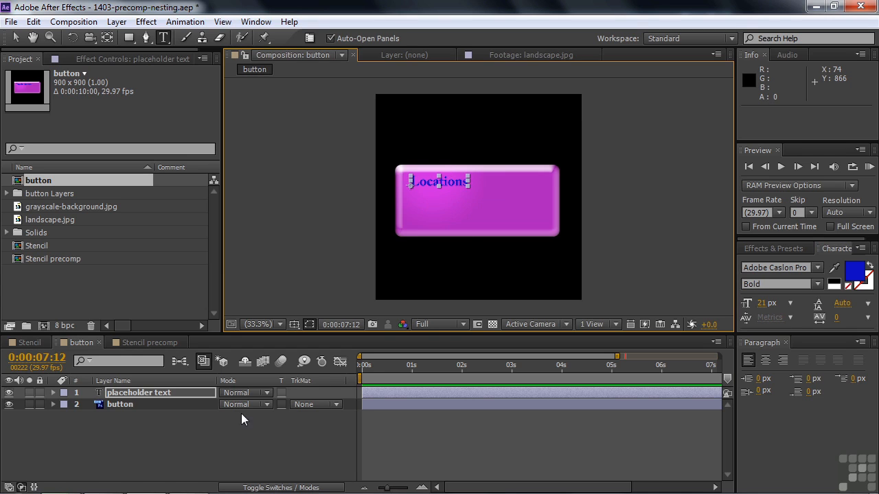
left_click(164, 453)
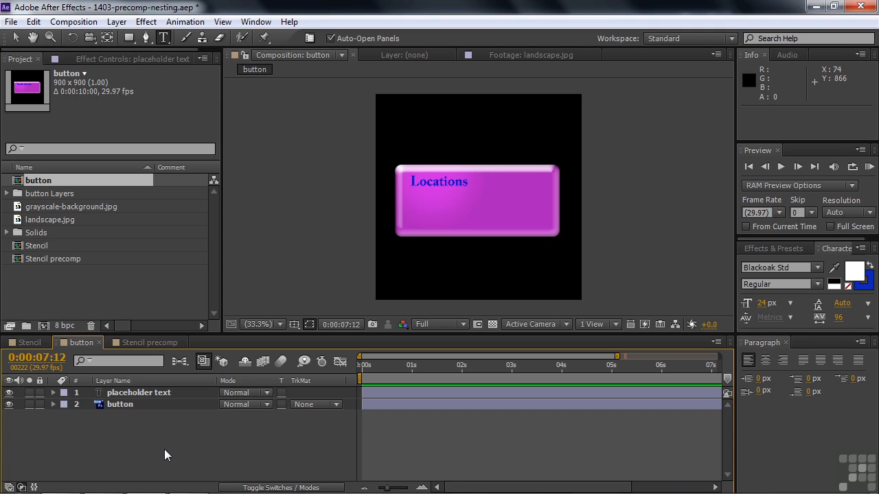
Step: Nest the button composition inside a new composition and rename the new composition button-main1
left_click_drag(28, 198, 46, 327)
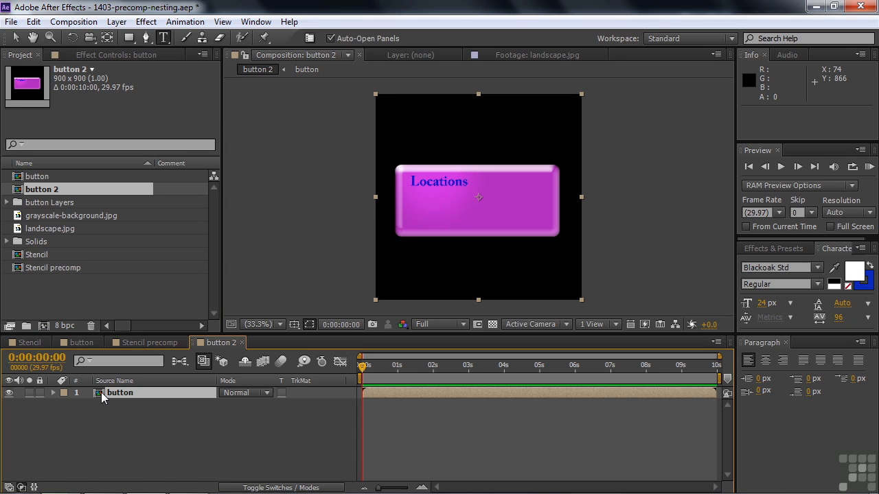
key("Return")
left_click(58, 191)
key("BackSpace")
key("BackSpace")
type("-main1")
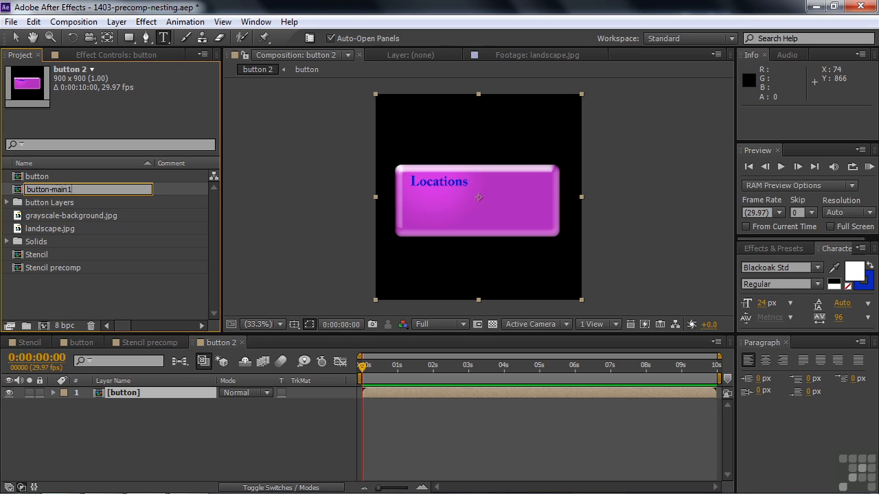
key("Return")
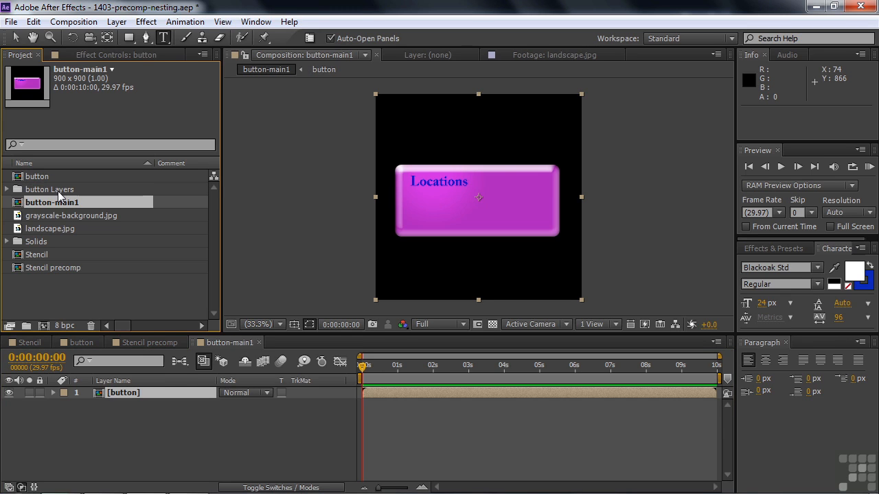
left_click(136, 379)
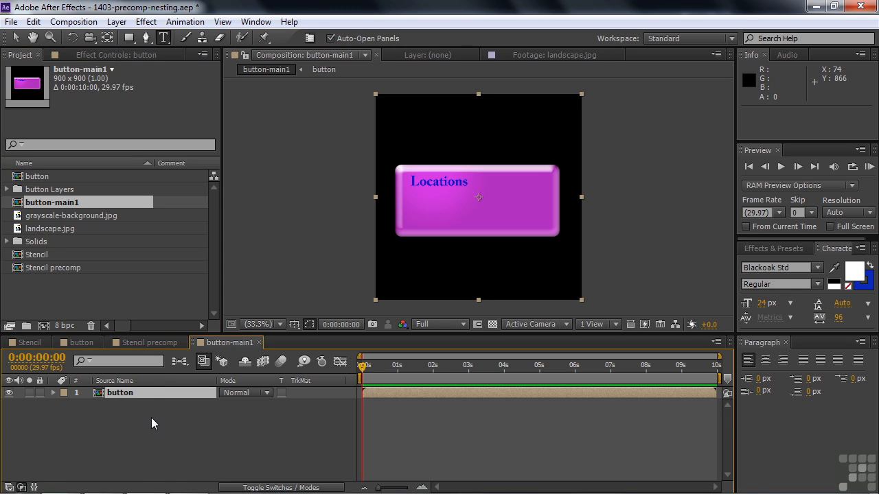
Step: Add the text "House" to button-main1 and position it below "Locations" on the button, at about 210, 543
left_click(420, 215)
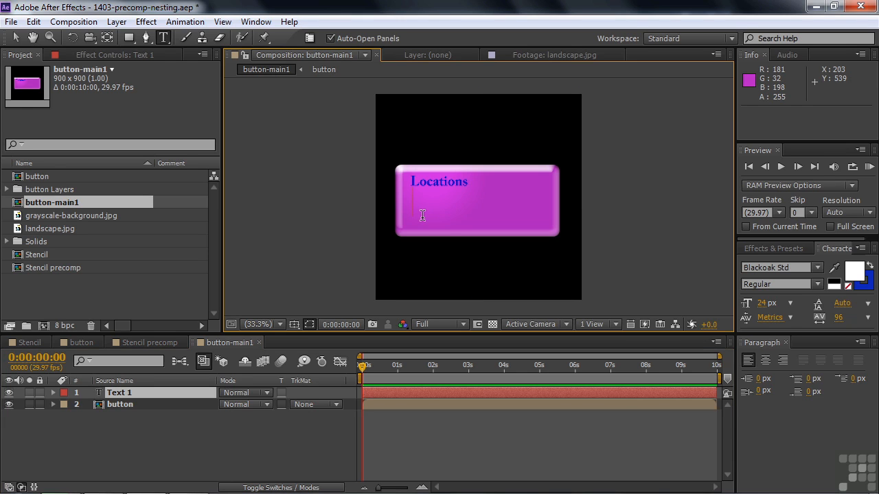
type("House")
key("KP_Enter")
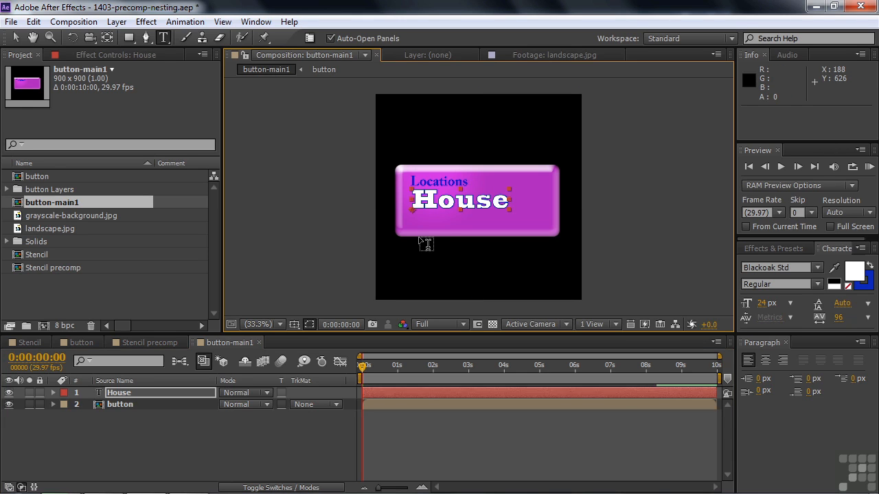
key("v")
left_click_drag(447, 203, 453, 213)
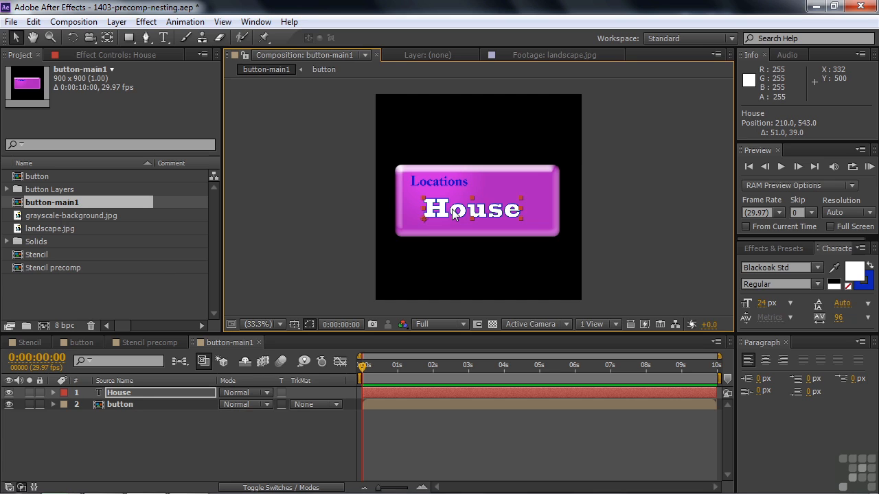
left_click(180, 427)
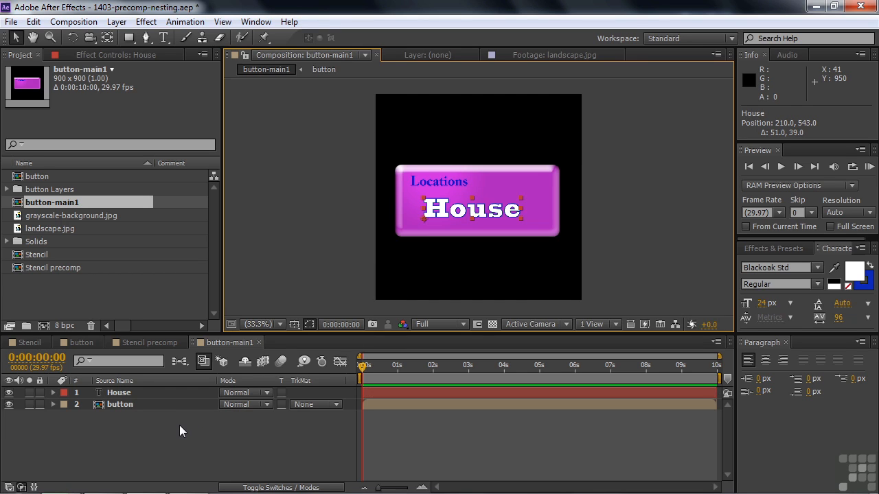
Step: Duplicate the button-main1 composition twice to produce button-main2 and button-main3
left_click(16, 204)
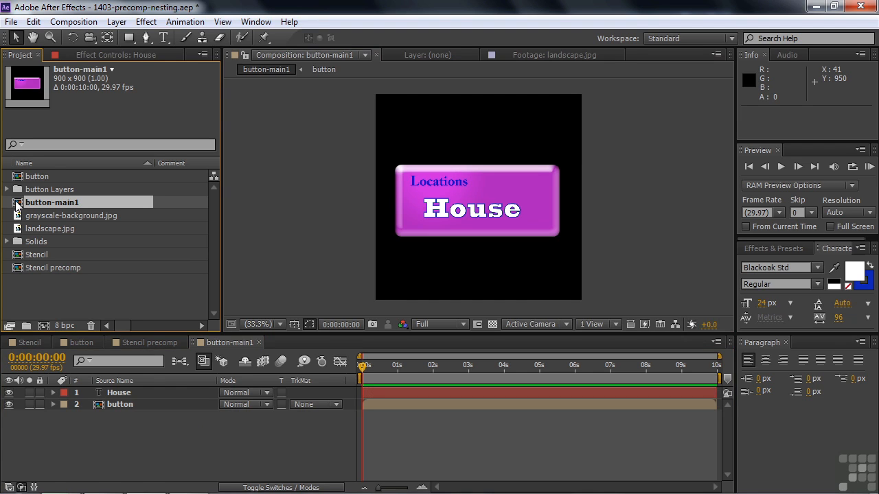
key("ctrl+d")
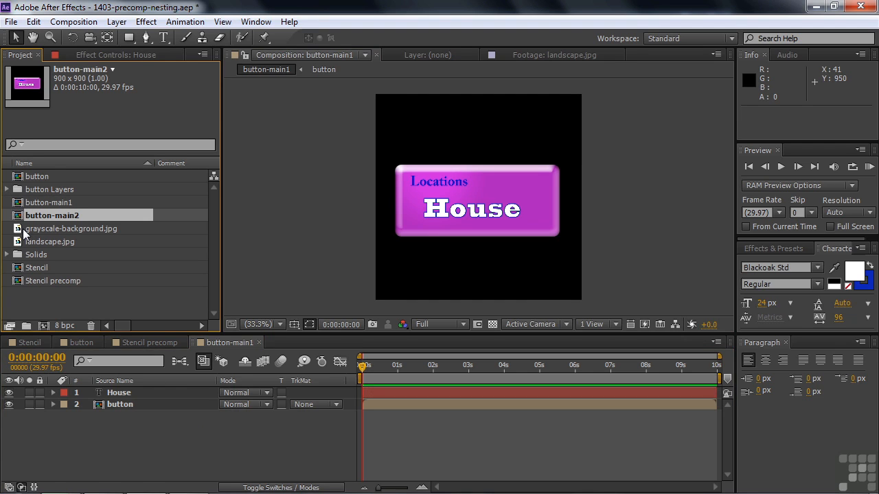
key("ctrl+d")
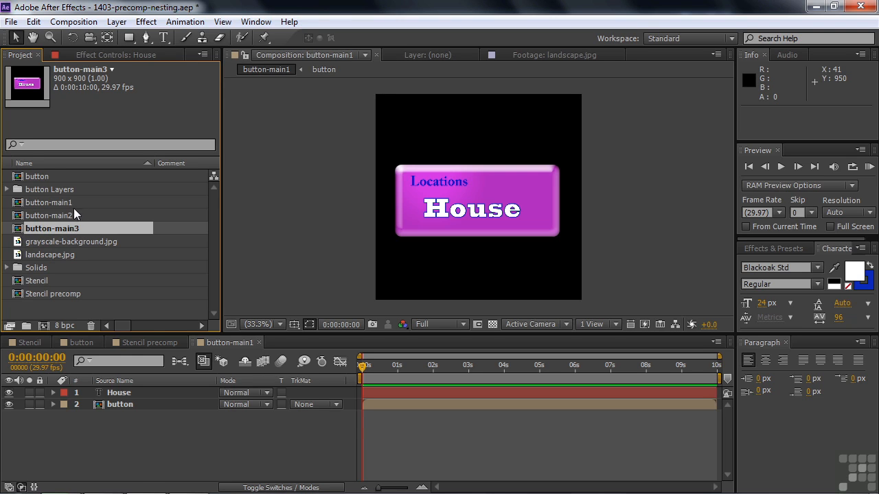
Step: Change the "House" text in the button-main2 composition to "Forest"
double_click(29, 215)
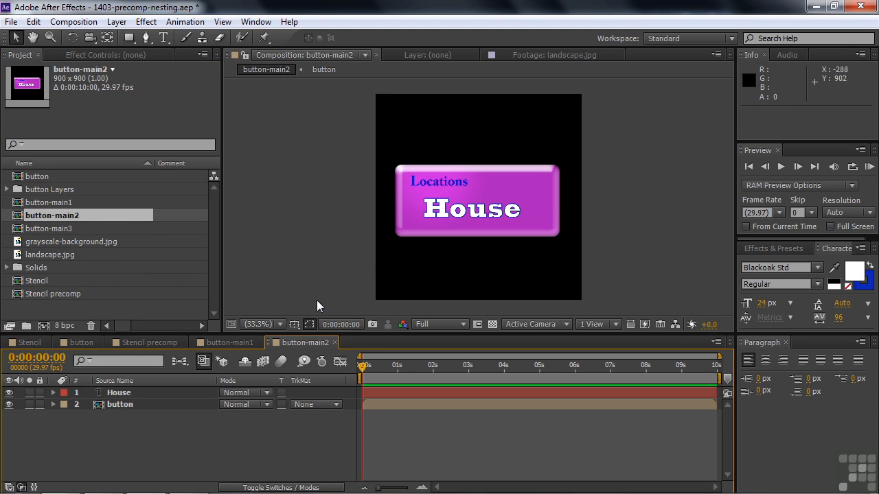
double_click(458, 211)
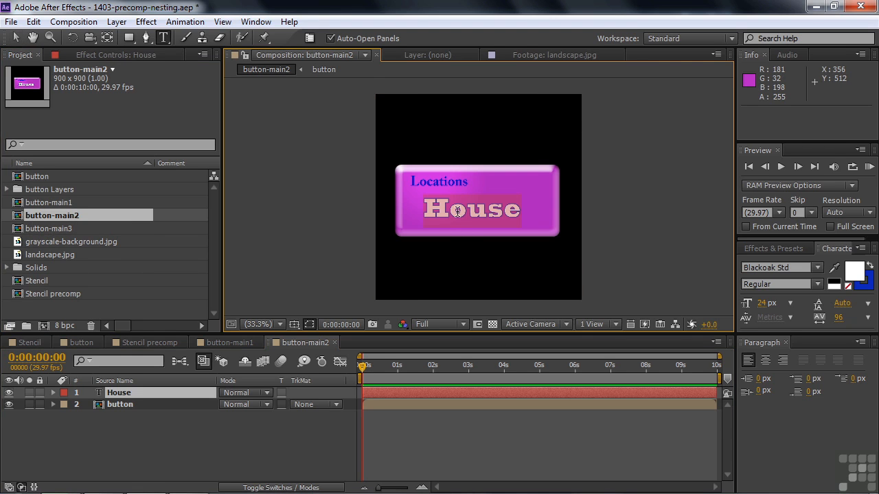
type("Forest")
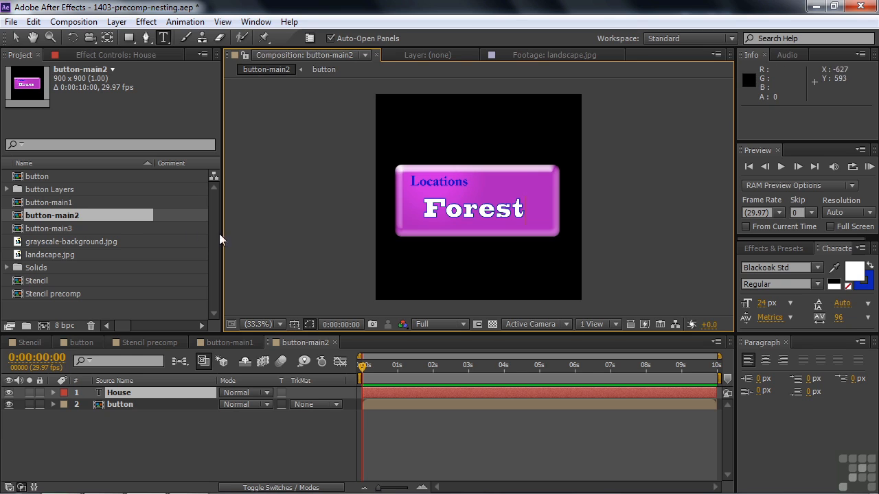
Step: Change the "House" text in the button-main3 composition to "Stream"
double_click(30, 228)
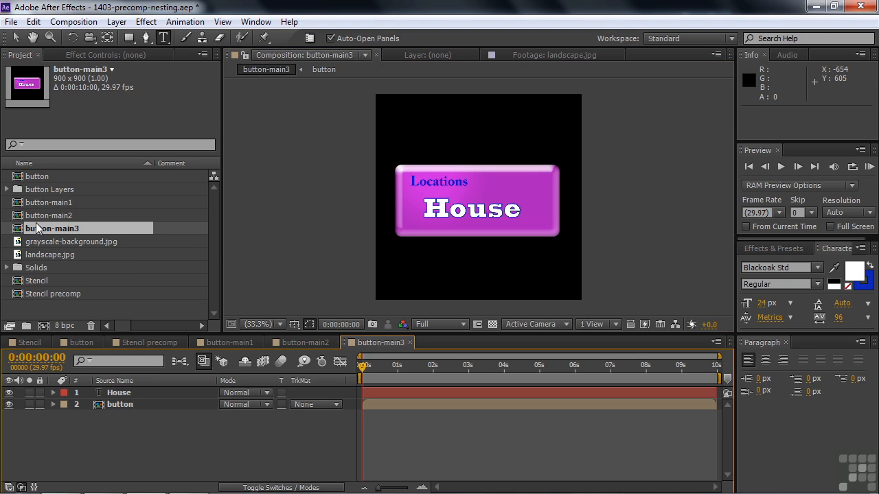
double_click(440, 206)
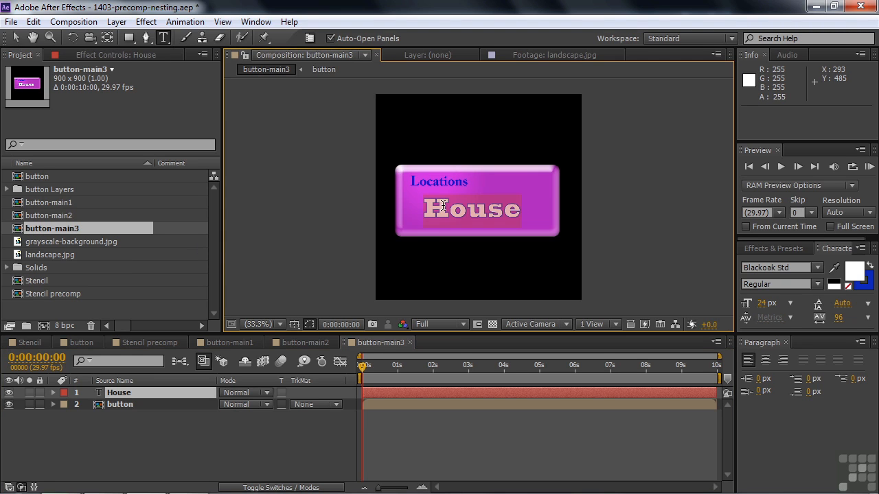
type("Stream")
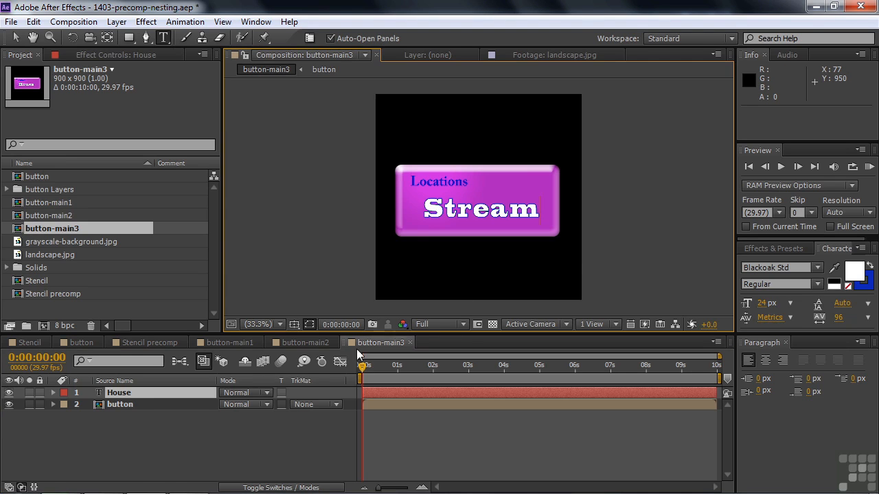
left_click(116, 444)
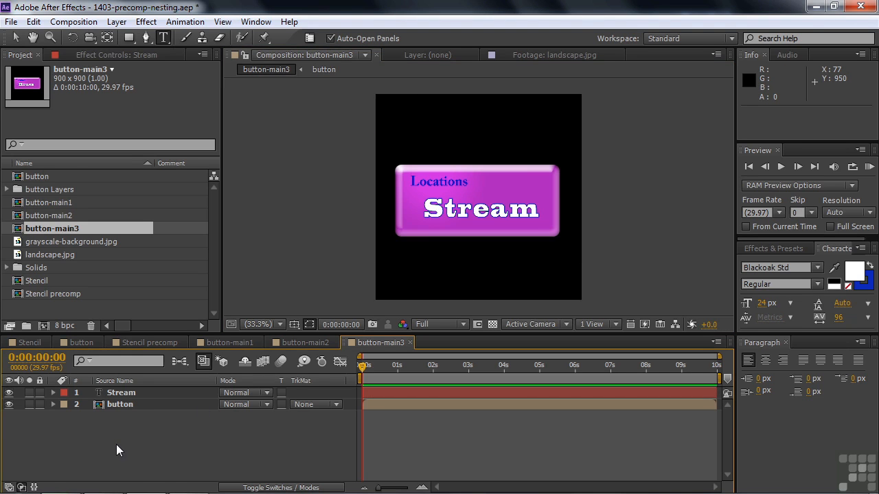
Step: Create a new composition from the landscape.jpg footage
double_click(27, 178)
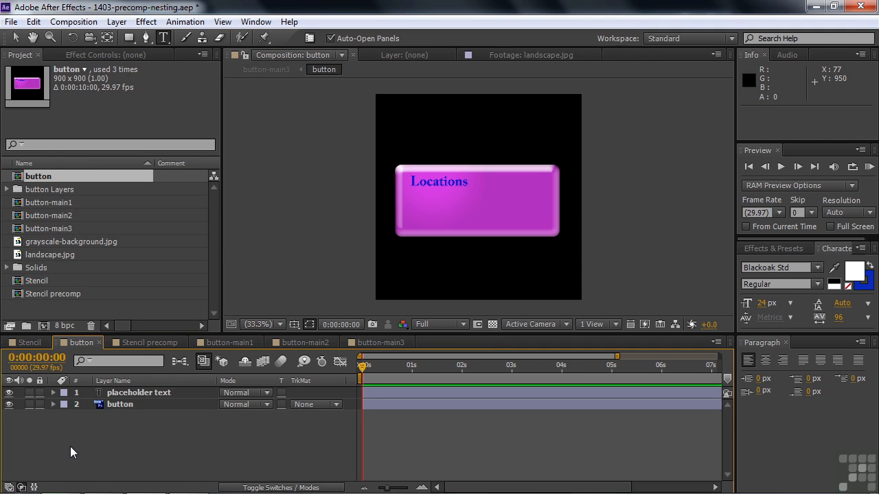
left_click(18, 258)
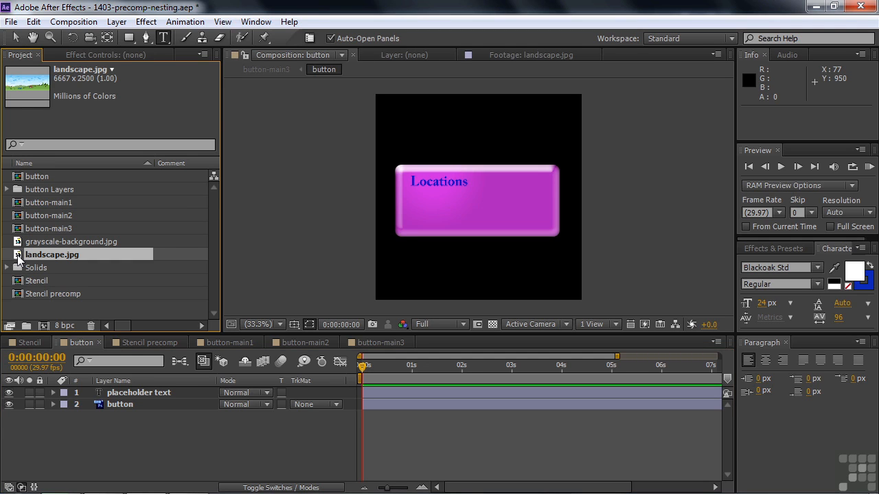
left_click_drag(19, 258, 41, 325)
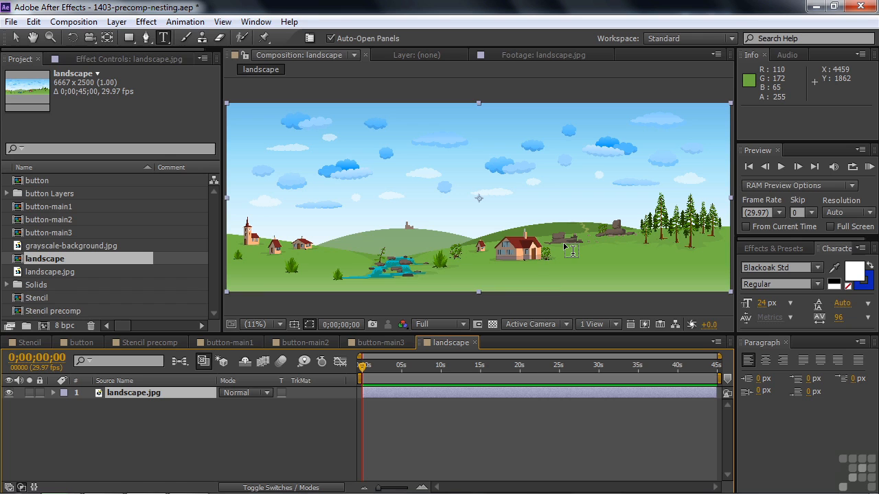
Step: Add button-main1 to the landscape composition and position it just above the large house, at about 3869, 1399
left_click(20, 209)
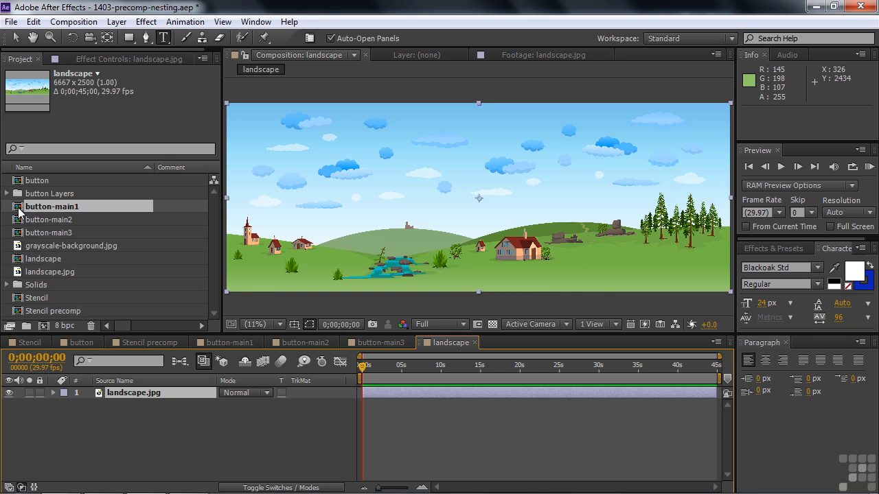
left_click_drag(20, 213, 480, 270)
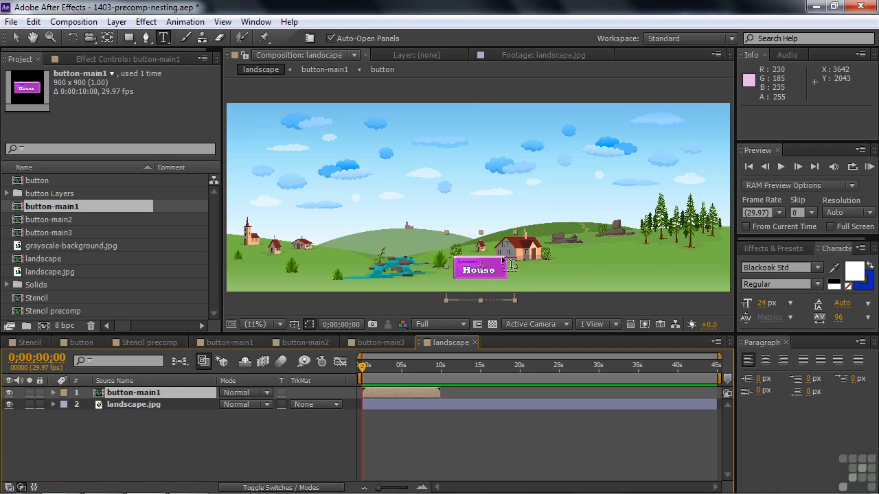
key("v")
left_click_drag(498, 269, 538, 212)
left_click_drag(535, 212, 537, 212)
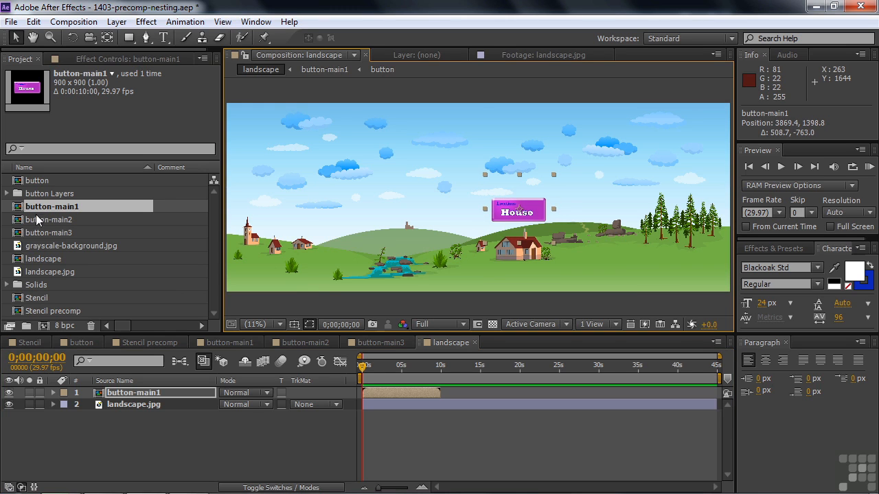
Step: Place button-main2 below the pine trees at about 5949, 2095 and button-main3 above the stream at about 2171, 1708
left_click_drag(20, 223, 695, 261)
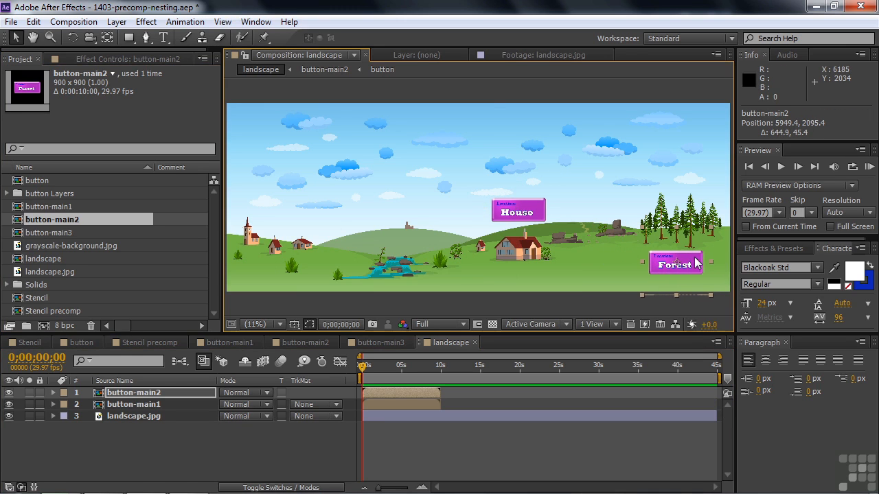
left_click_drag(21, 237, 402, 237)
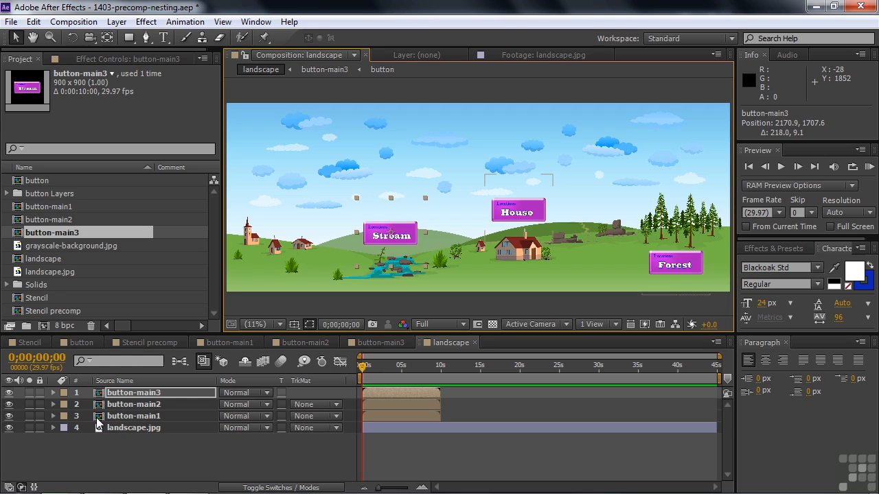
Step: Create a new HDTV 1080 29.97 composition named "Final comp" with a duration of 0:00:10:00
left_click(44, 326)
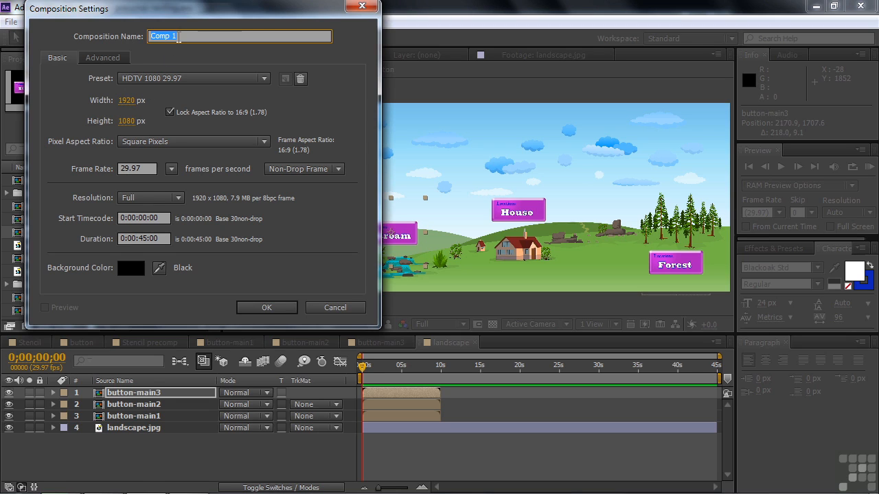
type("Final c")
left_click(149, 238)
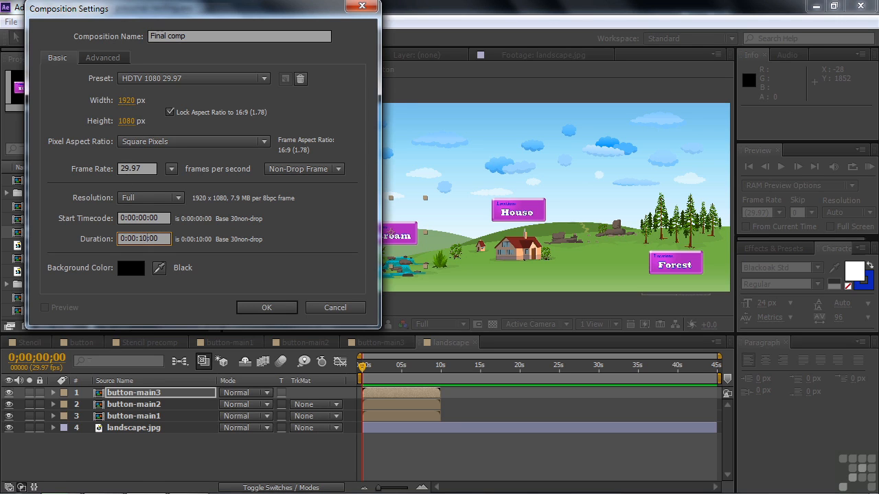
left_click(270, 309)
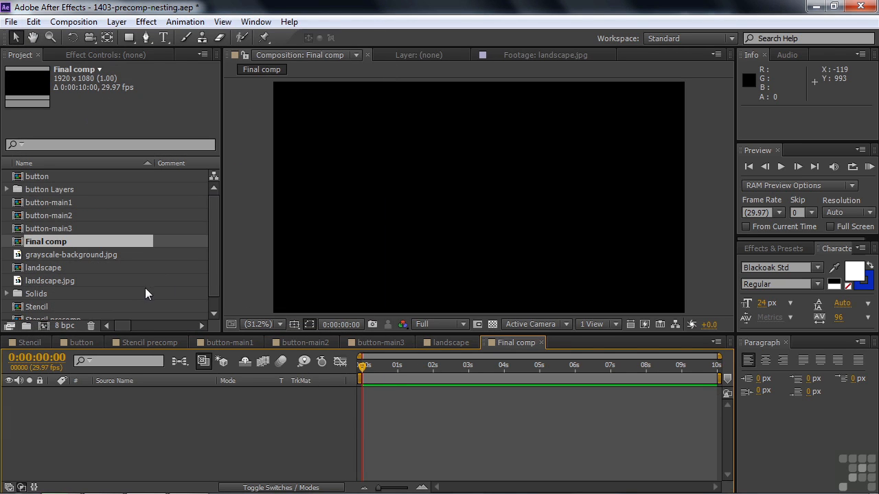
Step: Nest the landscape composition inside Final comp, check its contents, and return to Final comp
left_click(28, 268)
left_click_drag(27, 268, 48, 458)
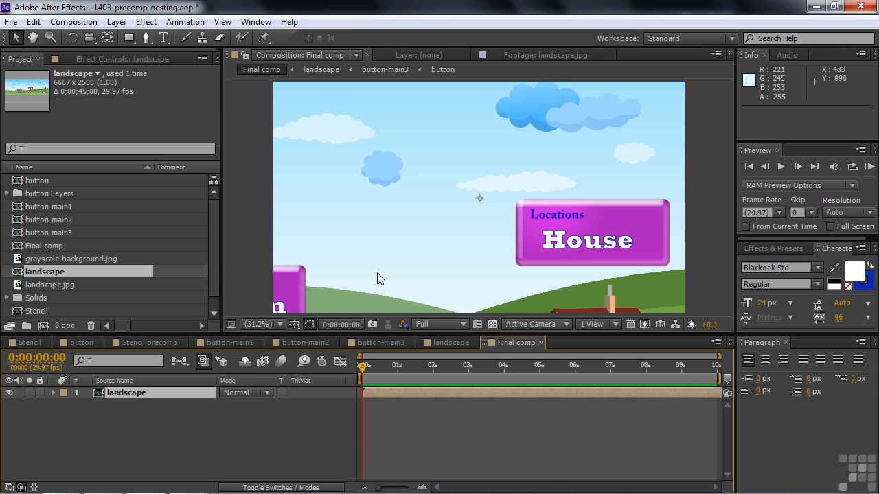
double_click(97, 393)
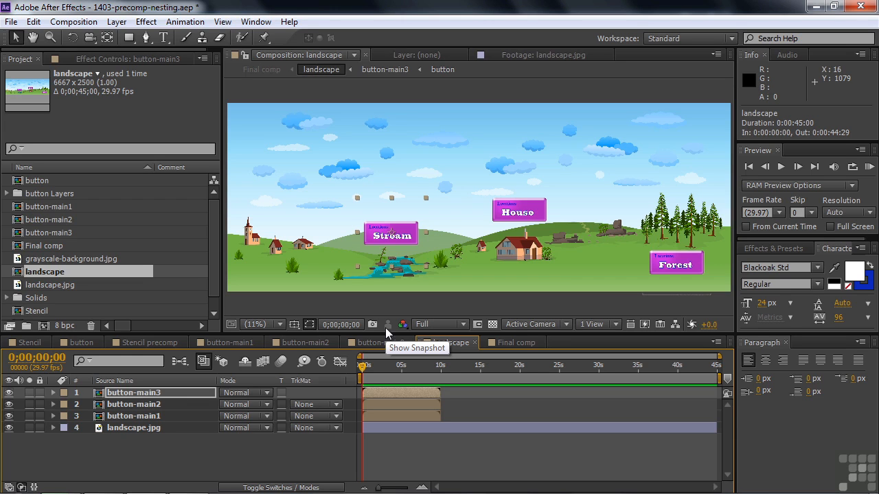
left_click(516, 343)
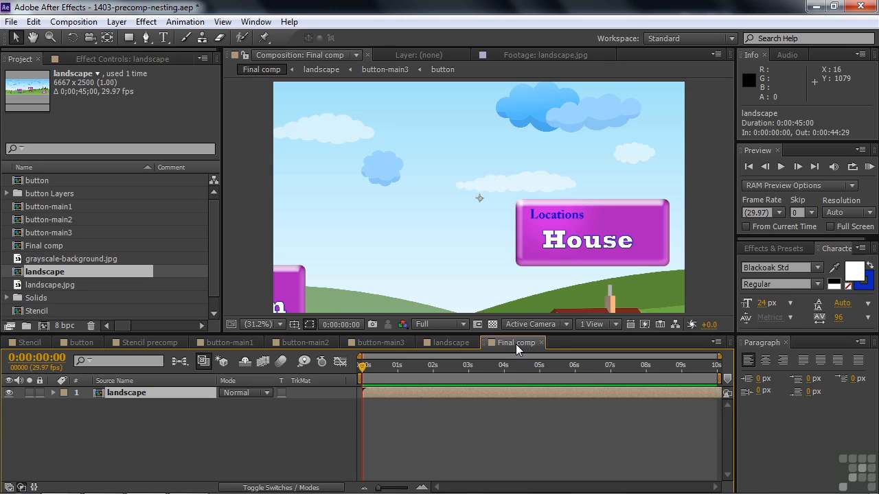
Step: Open the nested landscape layer in a Layer viewer and dock the Final comp viewer beside it, slightly widened
right_click(107, 397)
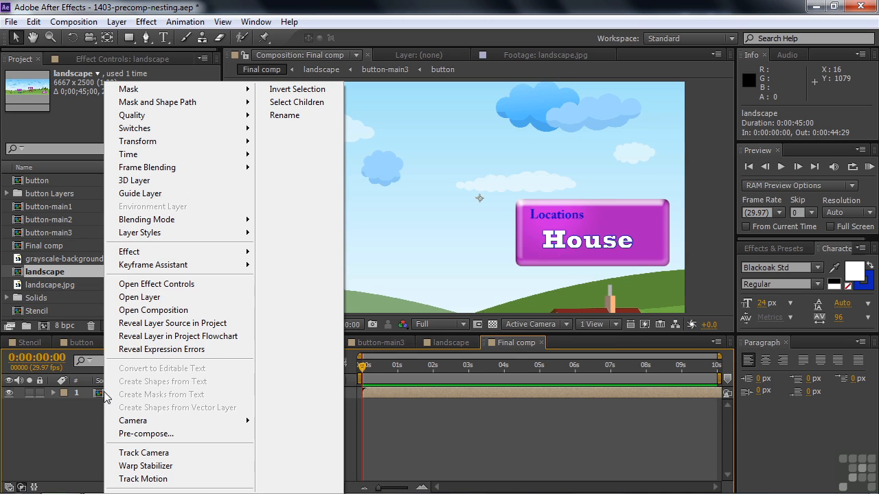
left_click(131, 299)
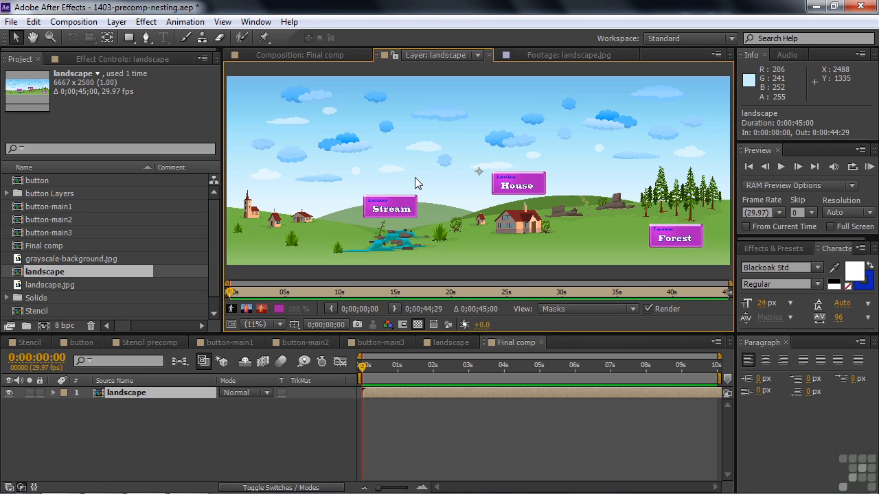
left_click(302, 55)
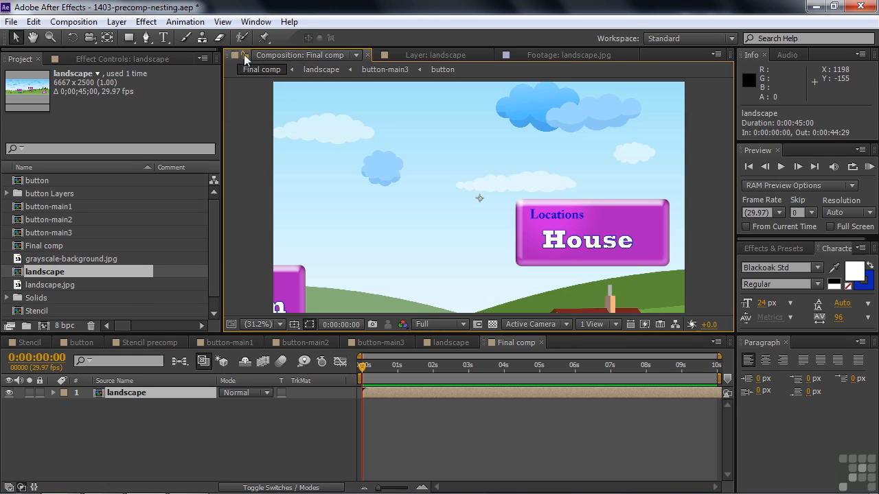
left_click_drag(226, 59, 92, 227)
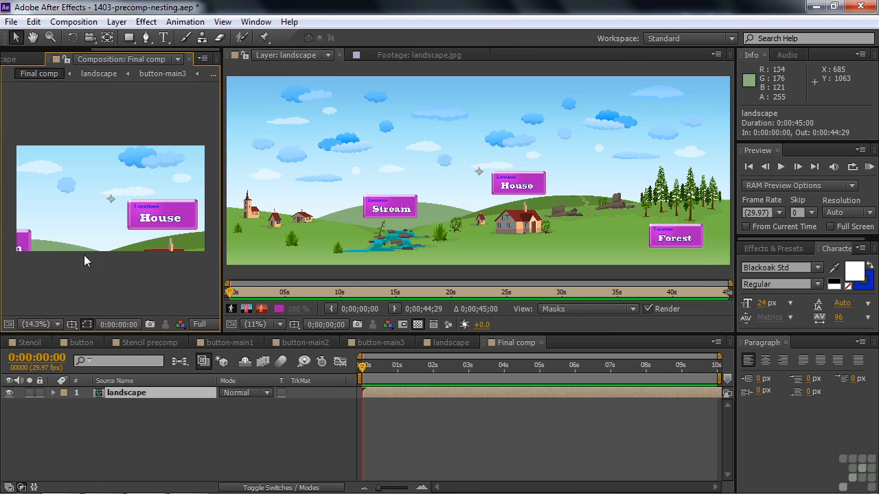
left_click_drag(221, 218, 241, 219)
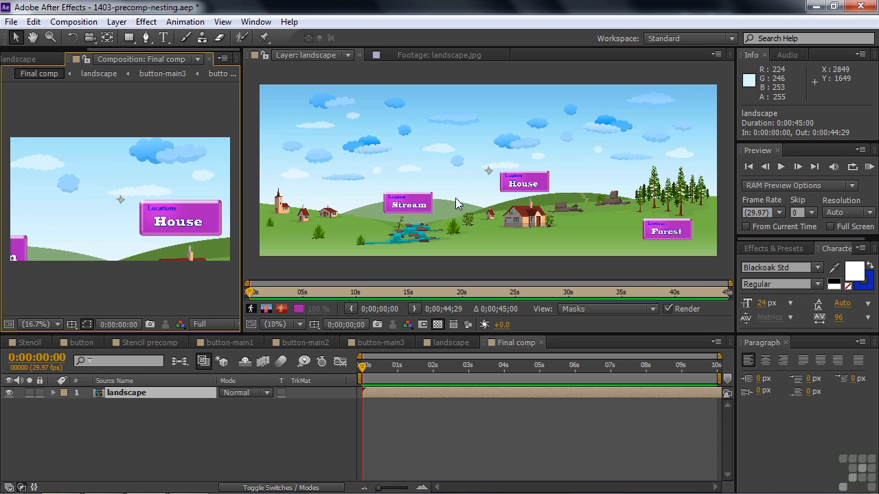
Step: Show the anchor point path in the Layer viewer and move the landscape layer's anchor point onto the house, at about 3893.5, 1670
left_click(652, 308)
left_click(617, 383)
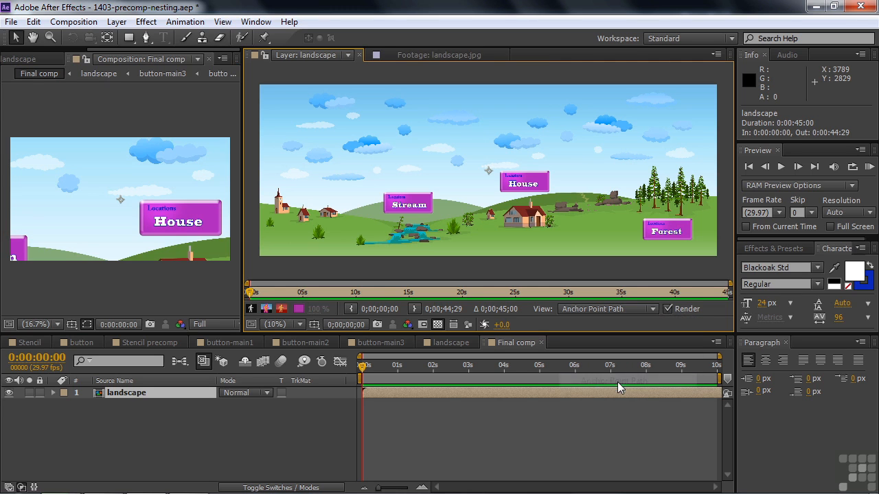
left_click_drag(489, 173, 528, 201)
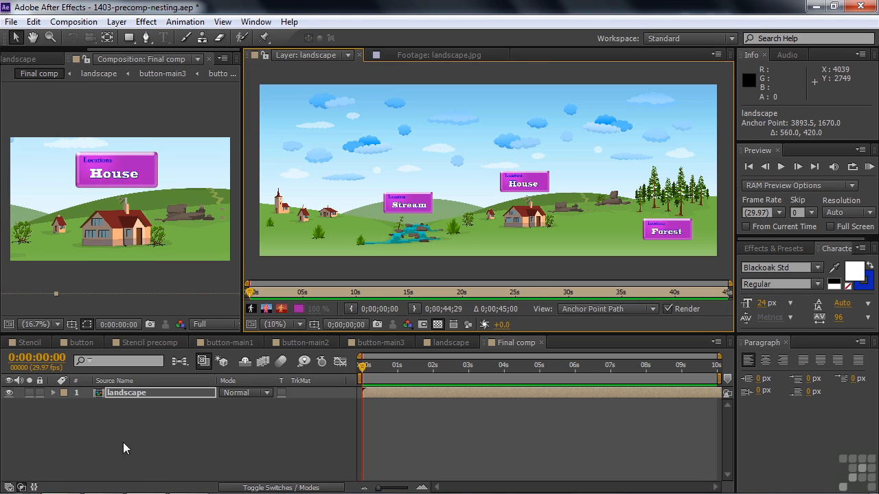
Step: Reveal the landscape layer's Anchor Point and Scale and set a first keyframe for both at 0:00:01:08
left_click(133, 394)
key("a")
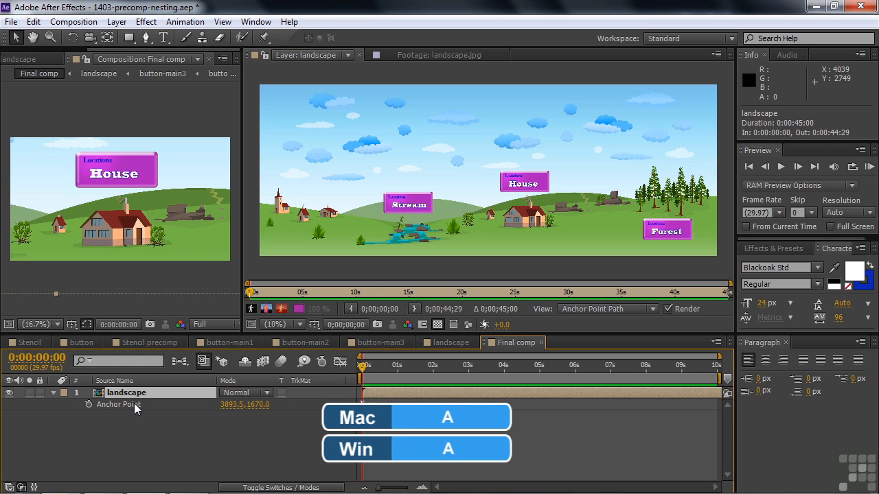
key("shift+s")
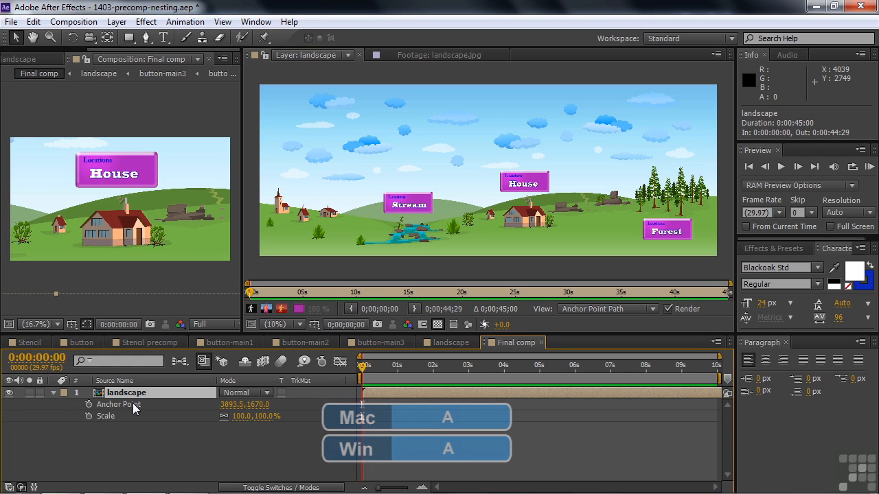
left_click_drag(364, 369, 407, 375)
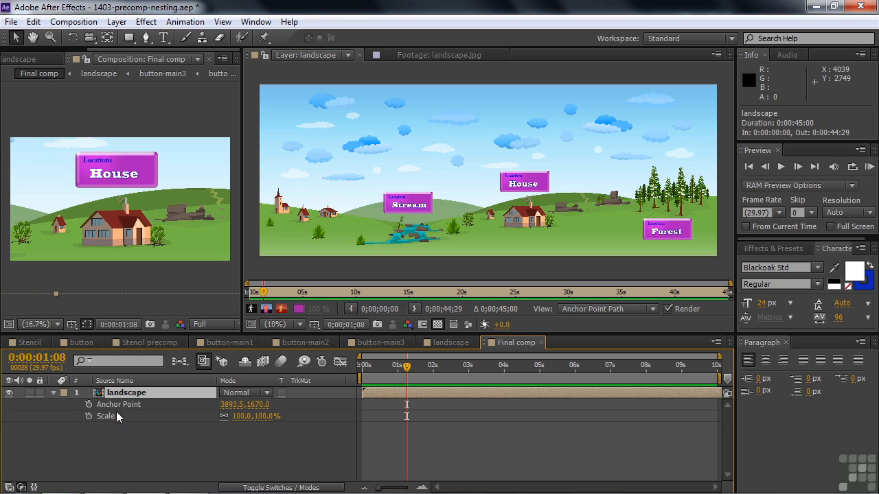
left_click(89, 405)
left_click(88, 416)
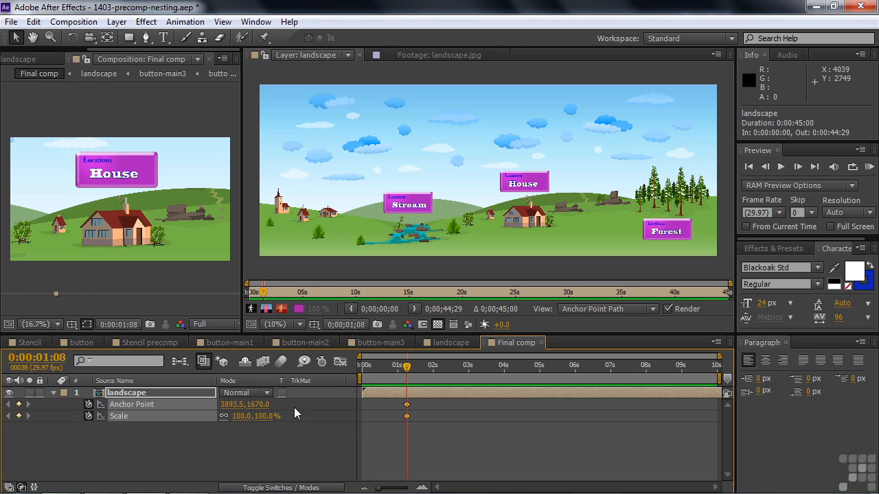
Step: At 0:00:03:03, keyframe the anchor point near the Forest button at about 5813.5, 1900 and the scale at 124%
left_click_drag(407, 373, 473, 370)
left_click_drag(529, 202, 664, 221)
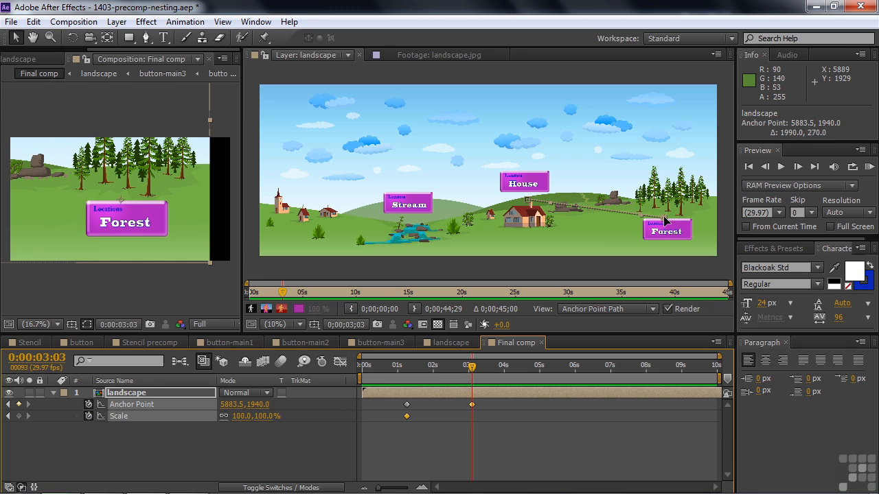
left_click(290, 441)
left_click_drag(263, 416, 283, 417)
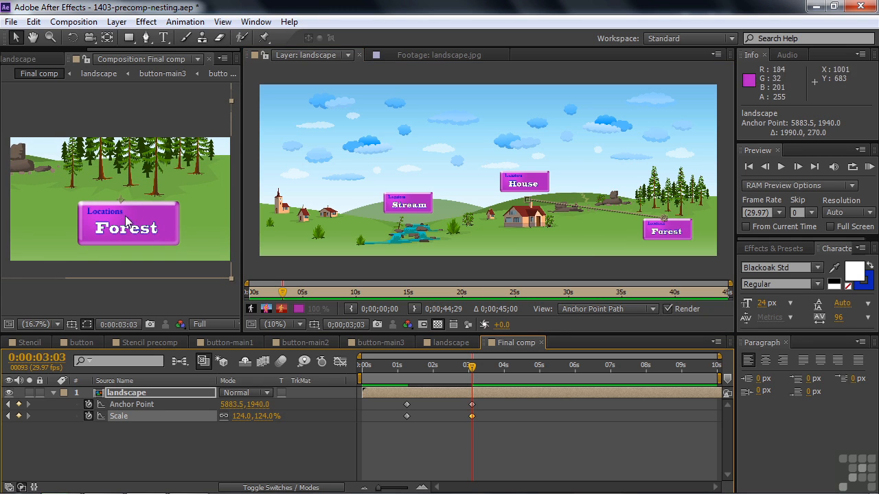
left_click_drag(665, 221, 660, 219)
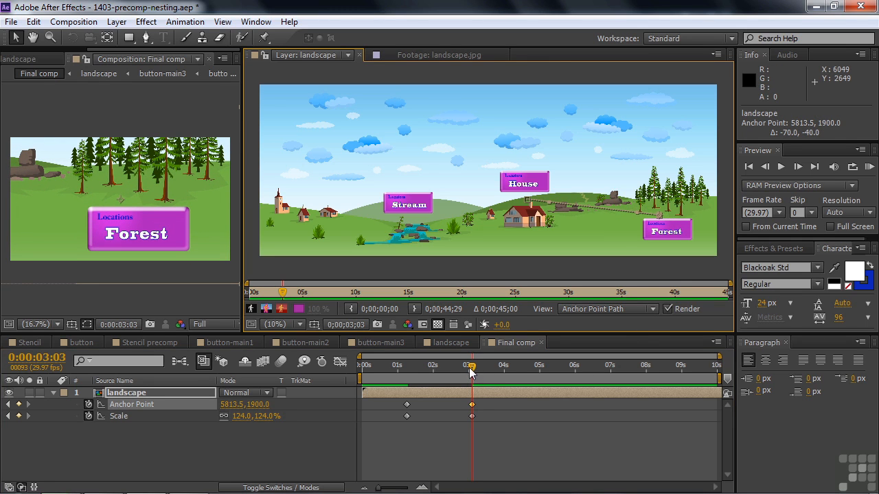
Step: Copy the landscape layer's Forest keyframes for Anchor Point and Scale and paste them at 0:00:04:17
left_click_drag(470, 368, 524, 371)
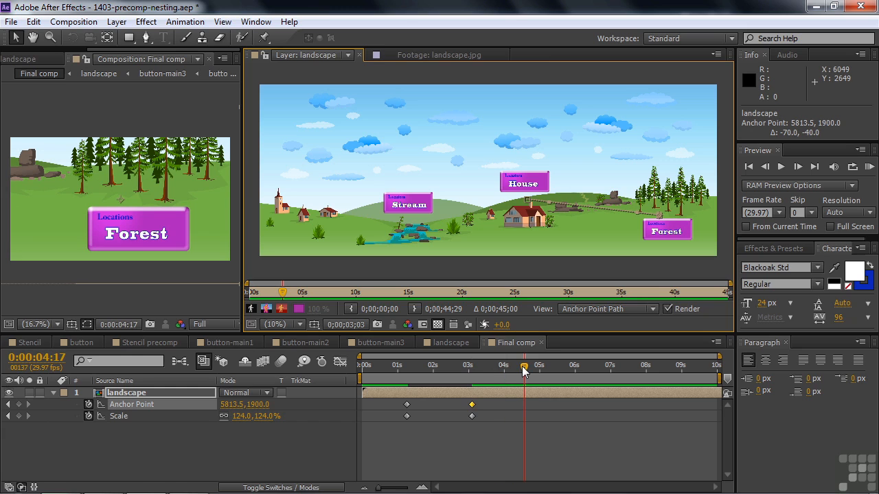
left_click_drag(483, 431, 463, 398)
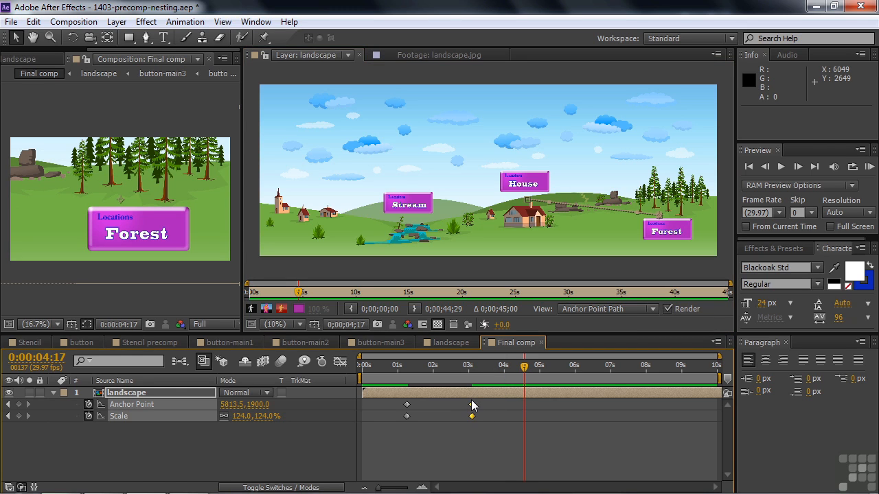
key("ctrl+c")
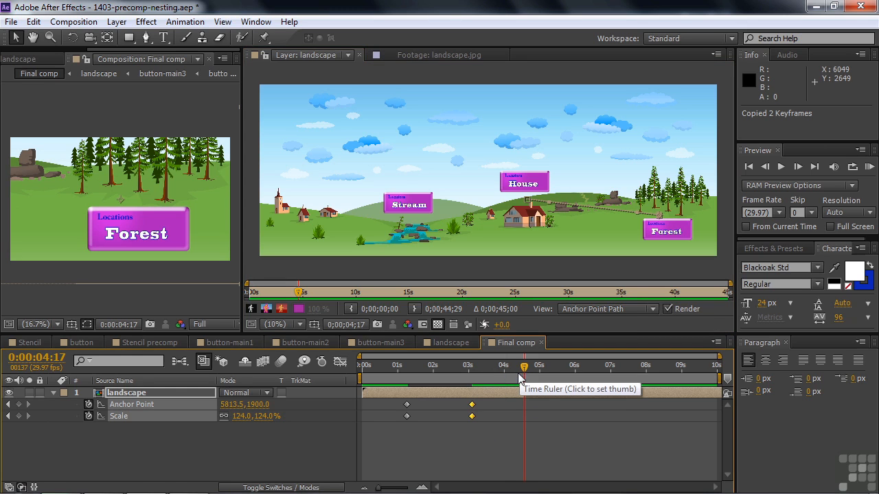
key("ctrl+v")
Step: At 0:00:06:13, keyframe the landscape's anchor point up and left of the Stream button at about 1503.5, 1680 and the scale at 70%
left_click_drag(524, 367, 590, 386)
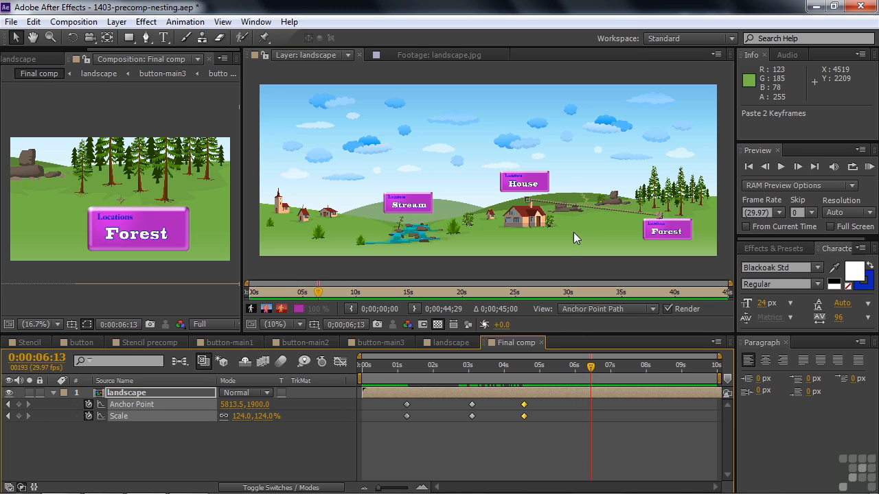
left_click_drag(659, 219, 412, 220)
left_click_drag(261, 416, 295, 341)
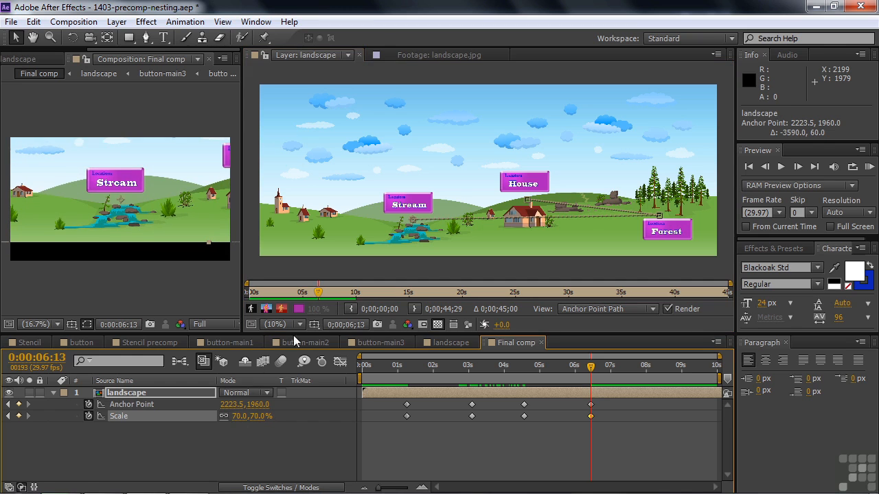
left_click_drag(412, 221, 362, 202)
Step: Copy the 0:00:06:13 Anchor Point and Scale keyframes and paste them at 0:00:07:18
left_click_drag(592, 372, 632, 368)
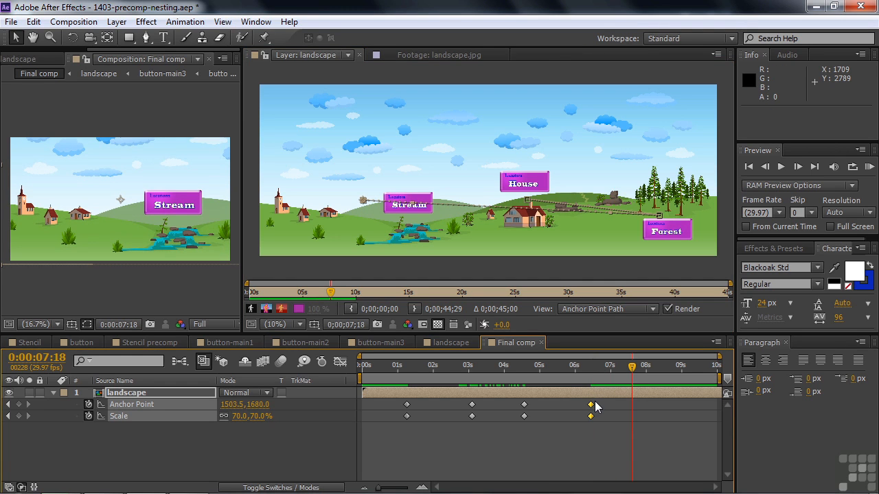
key("ctrl+c")
key("ctrl+v")
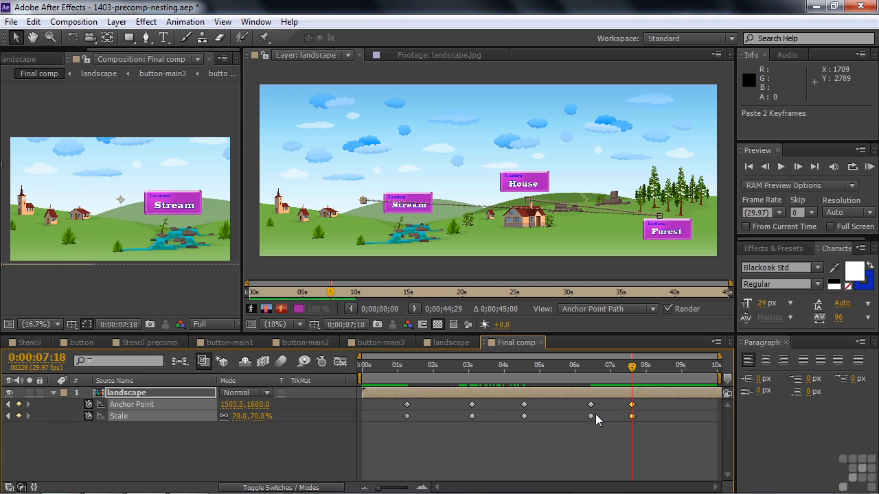
Step: At 0:00:09:01, keyframe the anchor point on the House button at about 3783.5, 1410 and the scale at 51%
left_click_drag(635, 374, 682, 371)
left_click_drag(362, 199, 538, 198)
left_click_drag(252, 417, 238, 416)
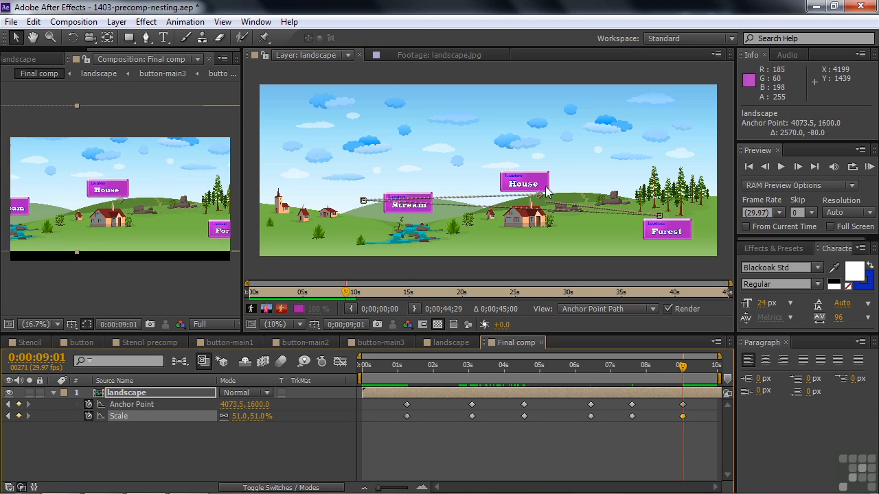
left_click_drag(541, 193, 522, 183)
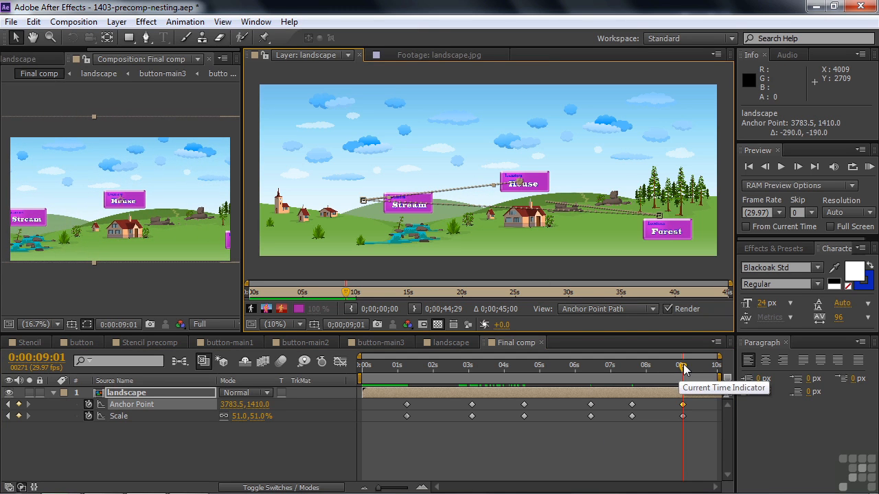
Step: Dock the Final comp viewer back with the large central viewers and preview the animation from 0:00:00:00
left_click_drag(68, 57, 434, 208)
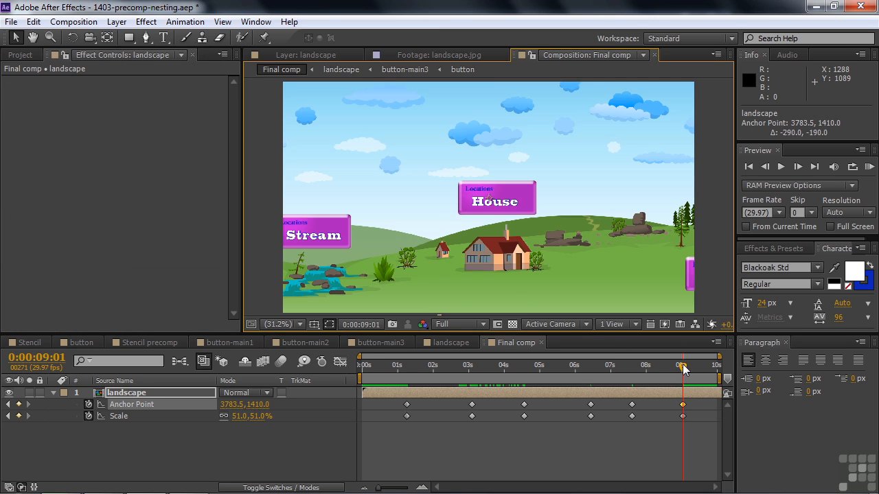
left_click_drag(683, 369, 349, 379)
key("h")
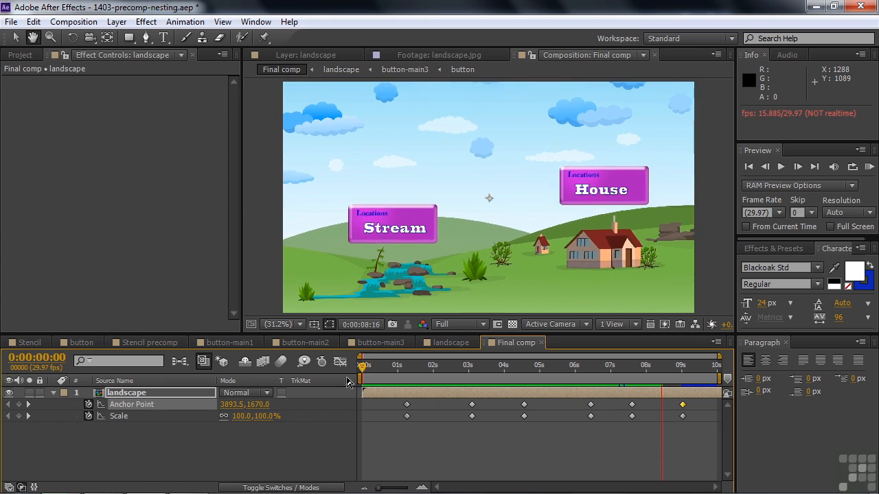
key("space")
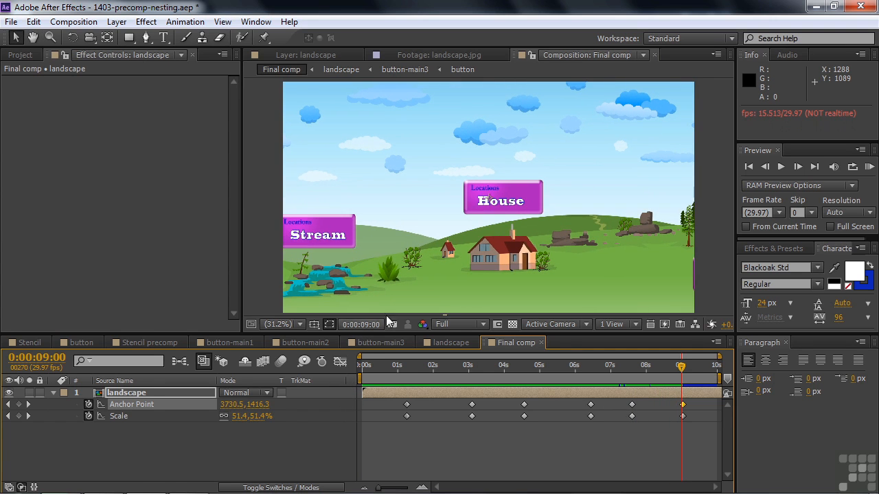
Step: Dock the landscape Layer viewer beside the composition viewer and open the original button composition
left_click(450, 344)
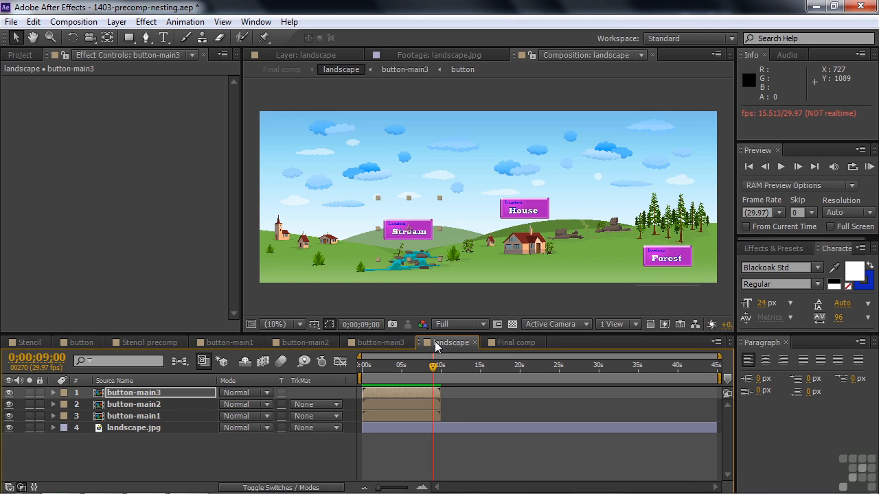
left_click(79, 343)
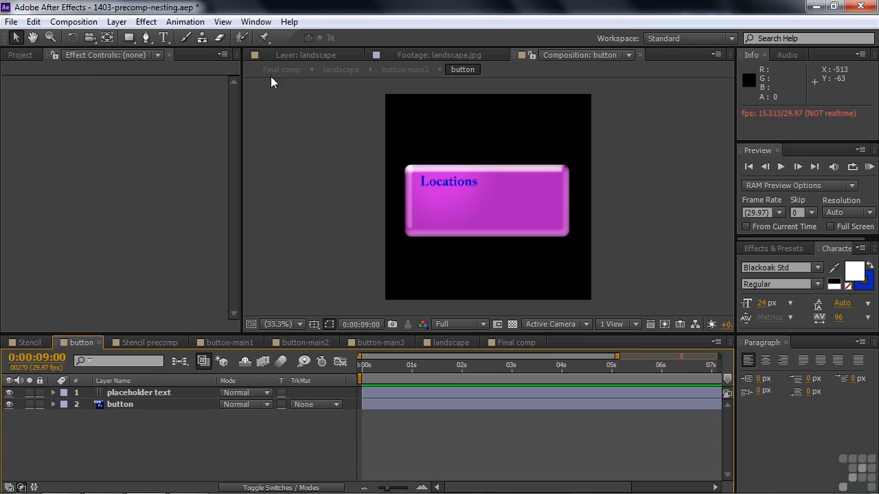
left_click_drag(276, 55, 103, 188)
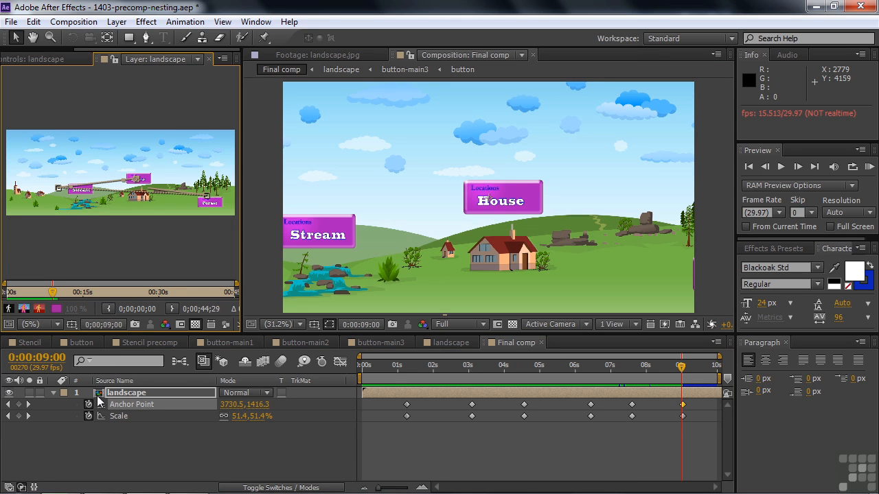
left_click(77, 343)
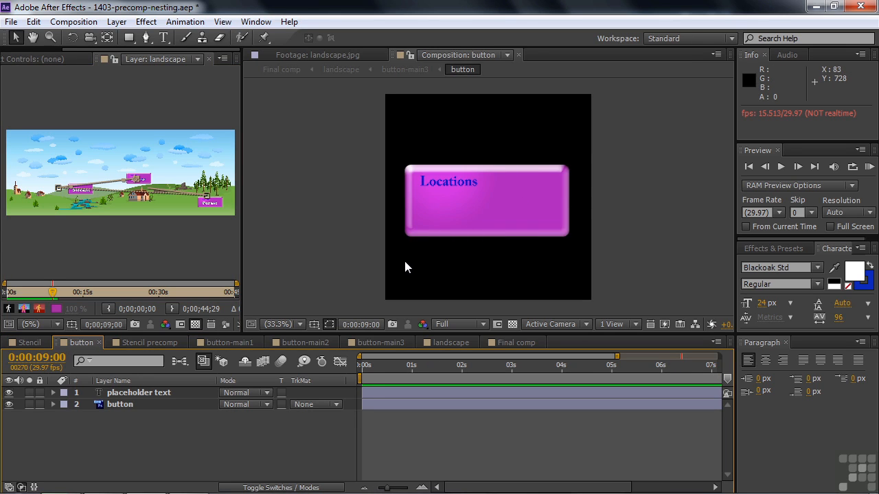
Step: Change the button composition's placeholder text to "Places" and widen the landscape Layer viewer
double_click(461, 180)
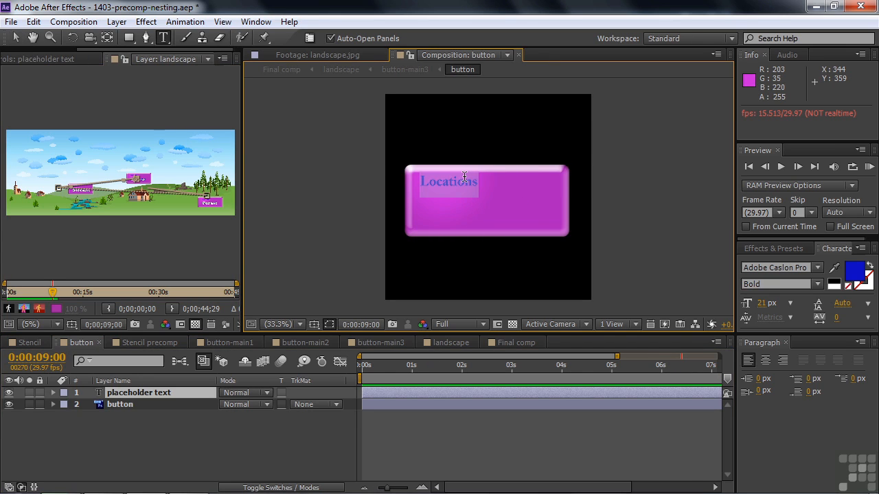
type("Places")
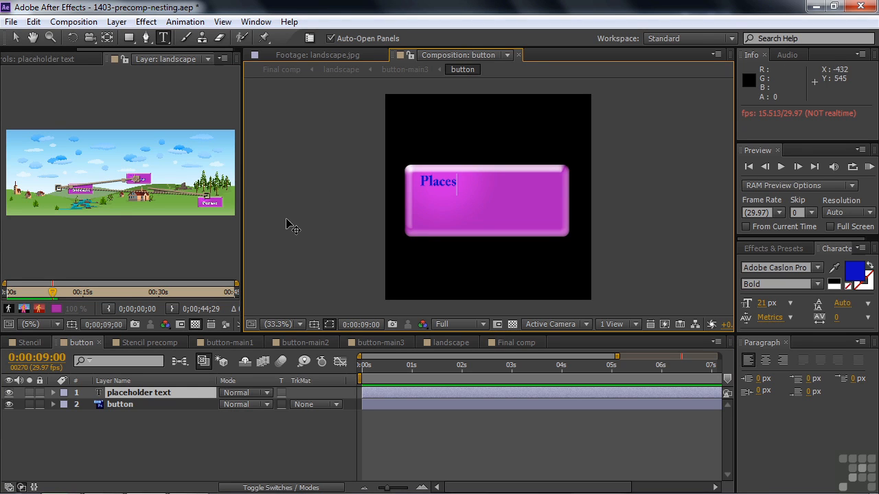
key("KP_Enter")
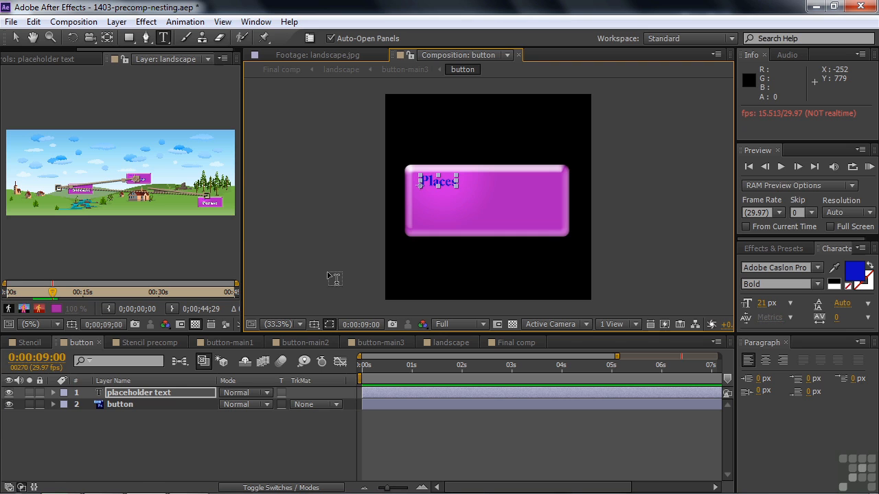
left_click_drag(241, 227, 375, 225)
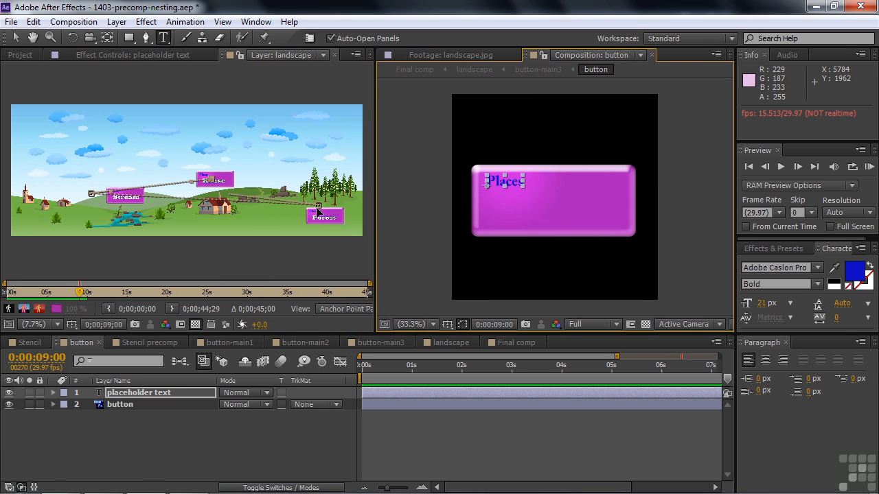
Step: Set the button layer's Color Overlay color to yellow-green C9E224 and check the buttons in Final comp
left_click(102, 408)
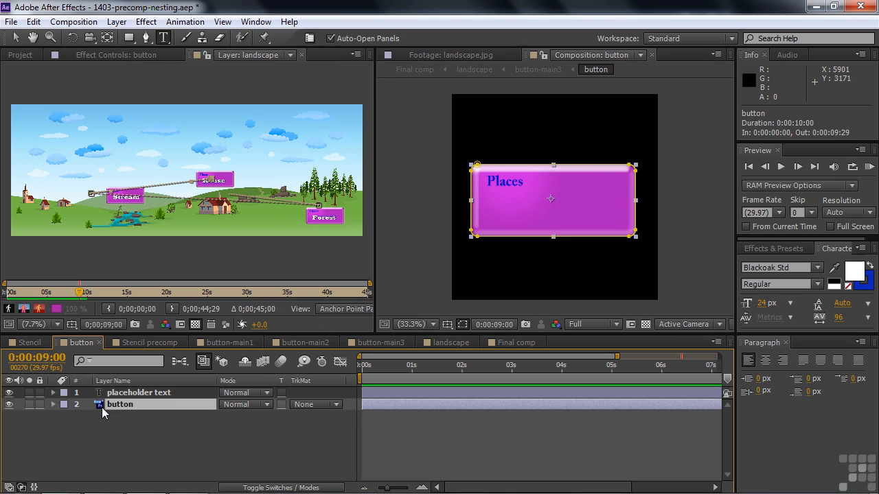
left_click(52, 404)
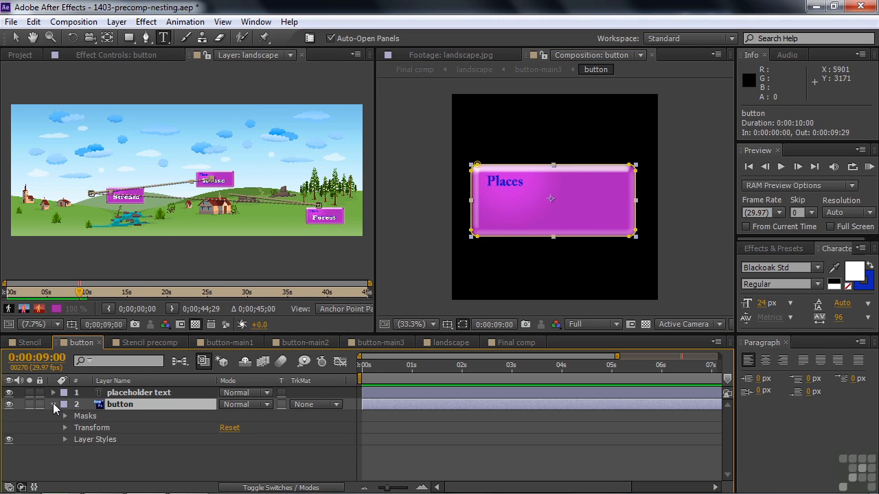
left_click(65, 440)
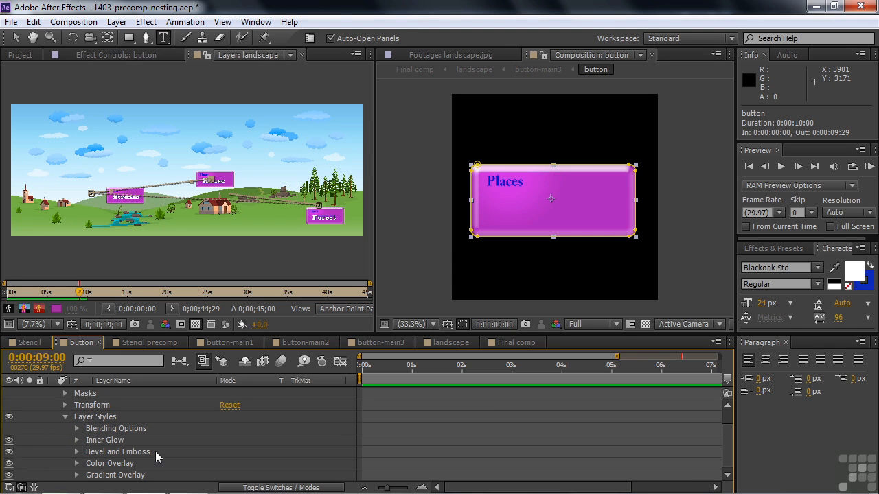
left_click(77, 464)
left_click(228, 464)
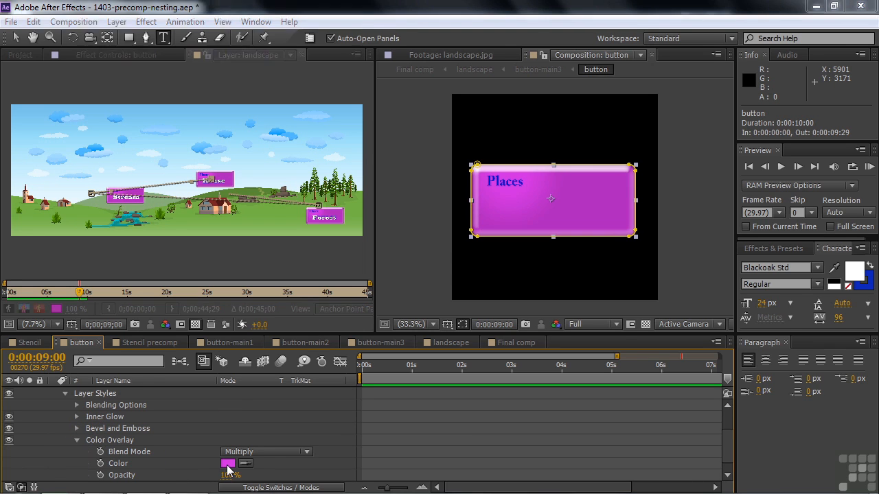
left_click(214, 175)
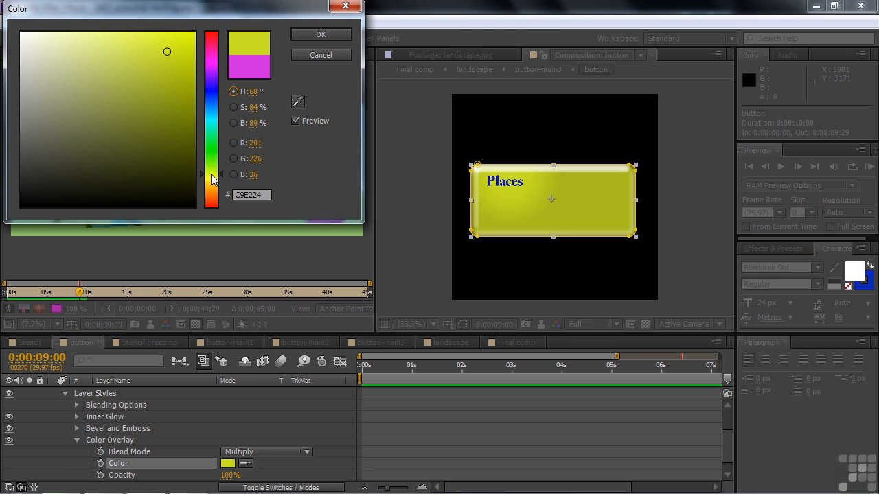
left_click(321, 35)
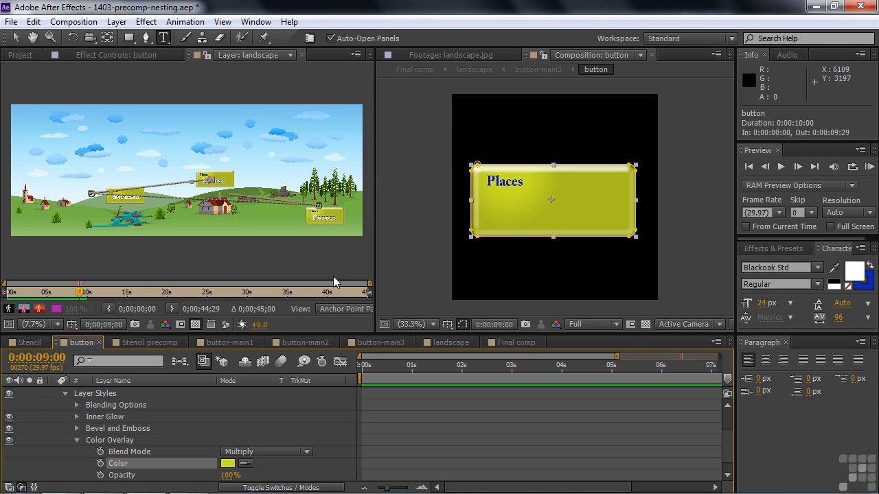
left_click(516, 342)
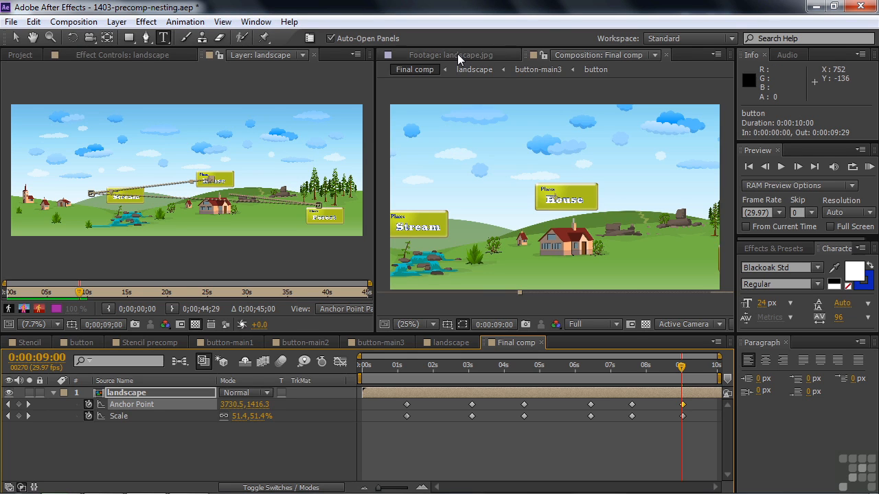
Step: Return to the button composition and add a Drop Shadow layer style to the button layer
left_click(72, 342)
left_click(77, 440)
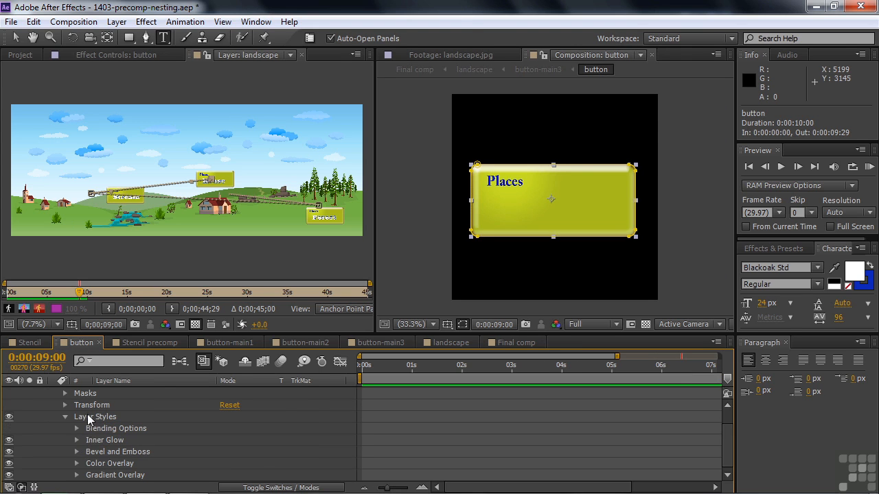
scroll(103, 418, "up", 1)
right_click(108, 408)
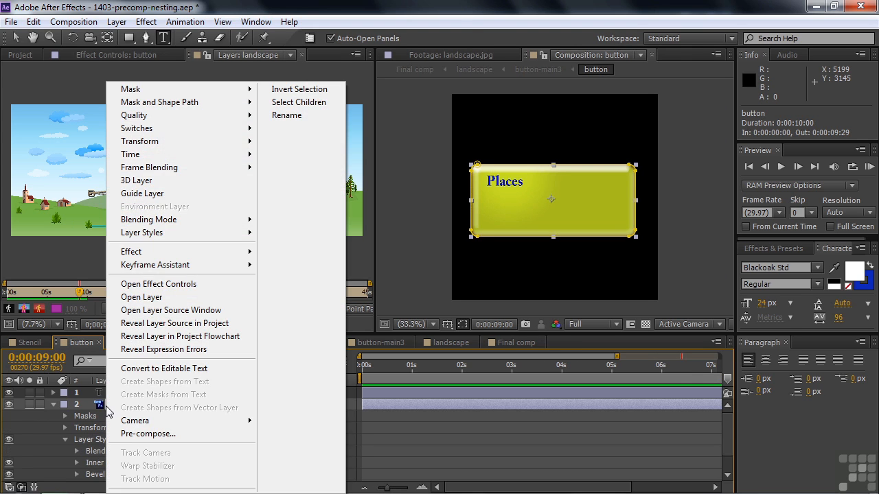
mouse_move(175, 242)
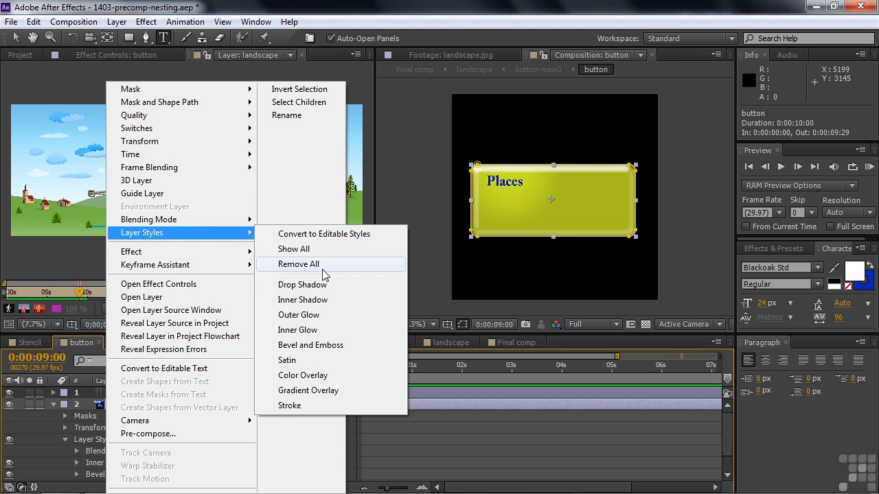
left_click(327, 287)
scroll(171, 439, "down", 1)
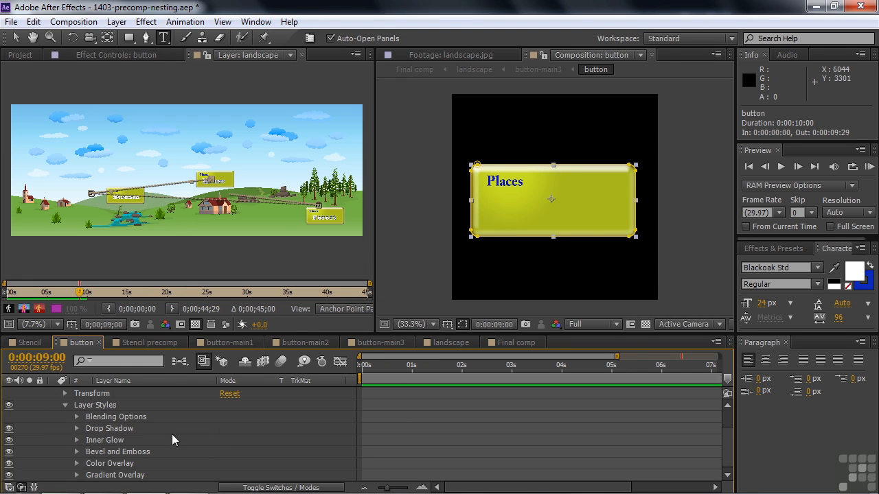
Step: Set the button layer's Drop Shadow distance to 28 and view the result in Final comp
left_click(76, 429)
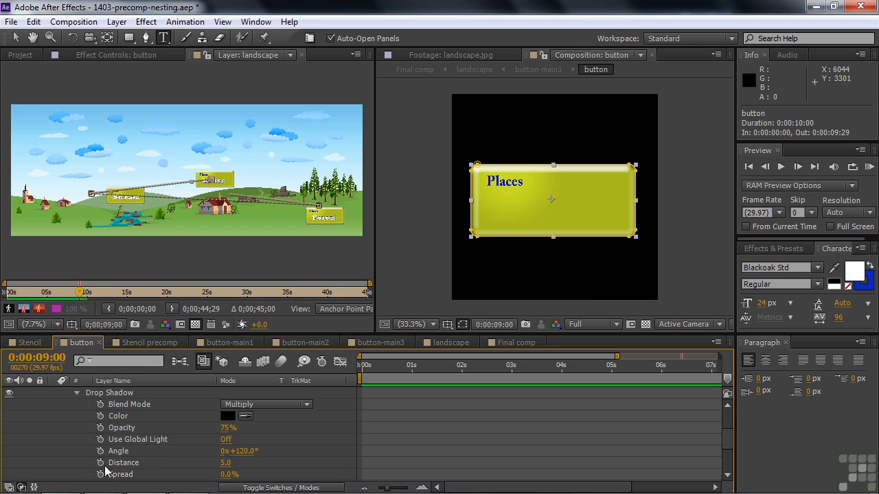
left_click_drag(226, 466, 243, 465)
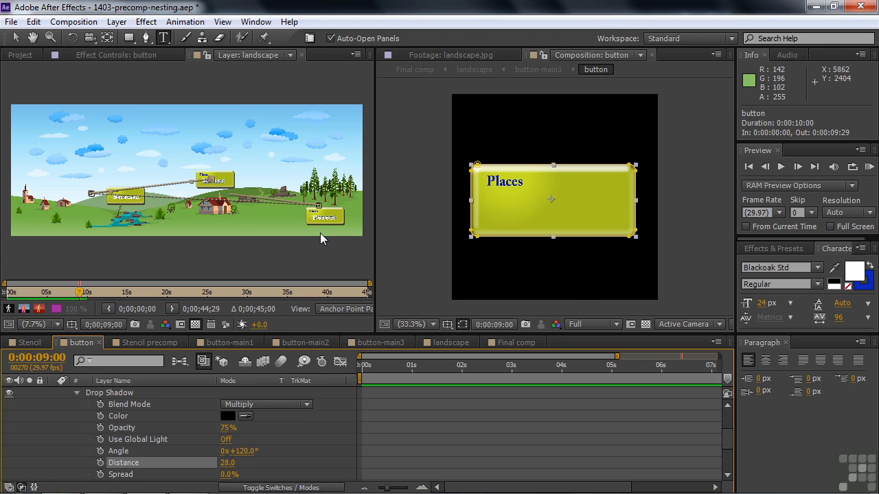
left_click(511, 345)
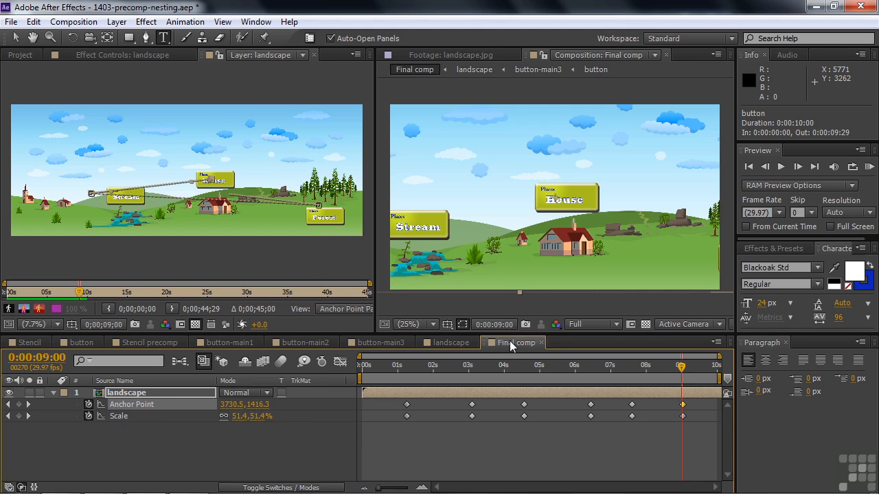